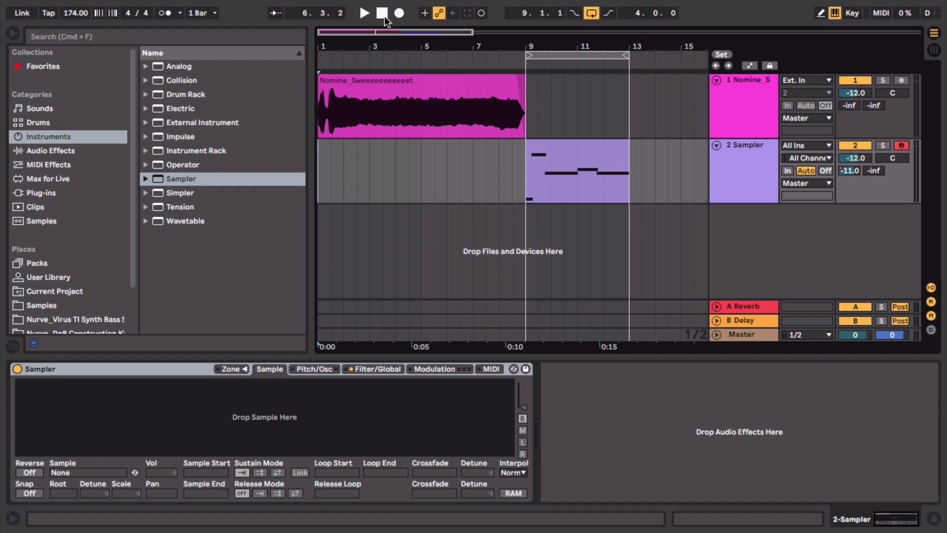
- Play the arrangement from the start, stop it, and show the Nomine track's empty device chain
click(383, 14)
key(space)
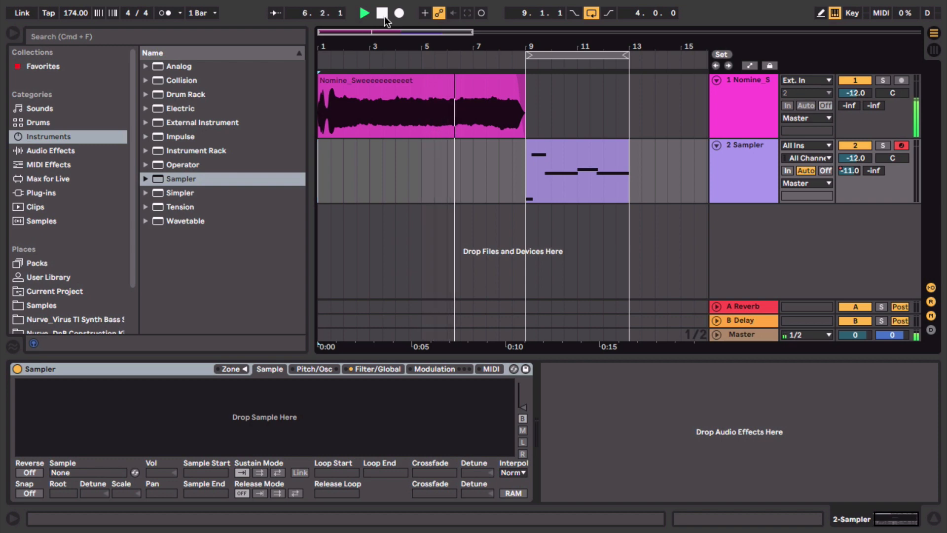
click(384, 15)
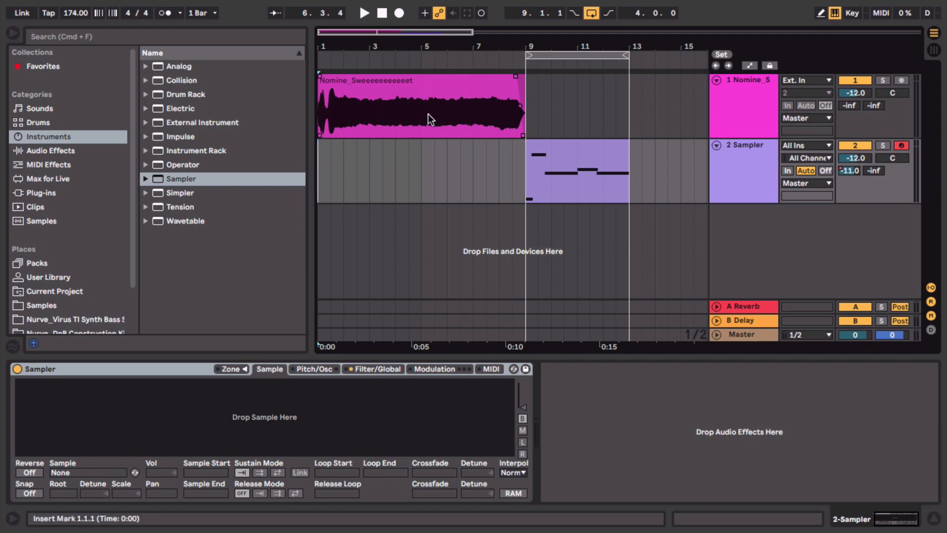
click(564, 100)
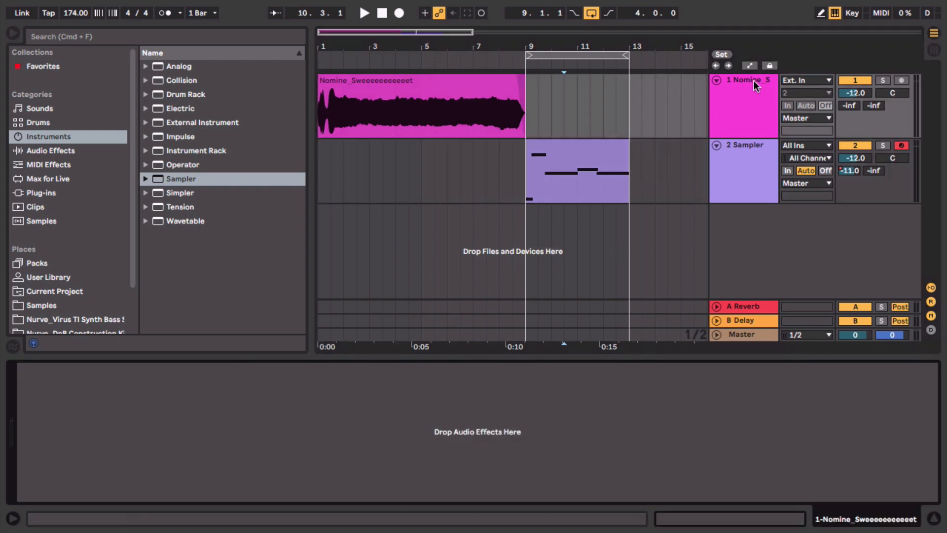
- Add a Tuner to the Nomine vocal track and play from bar 3 to read the pitch as D
click(751, 80)
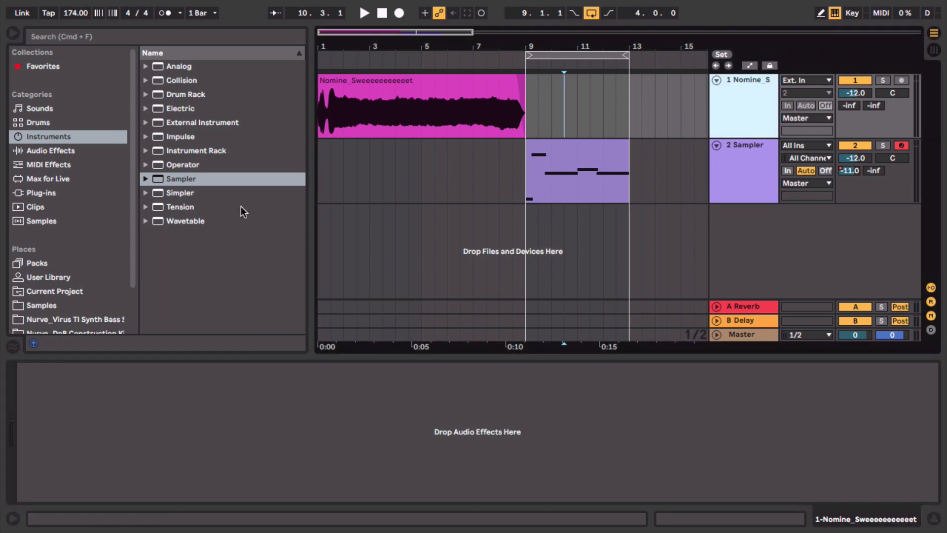
click(53, 147)
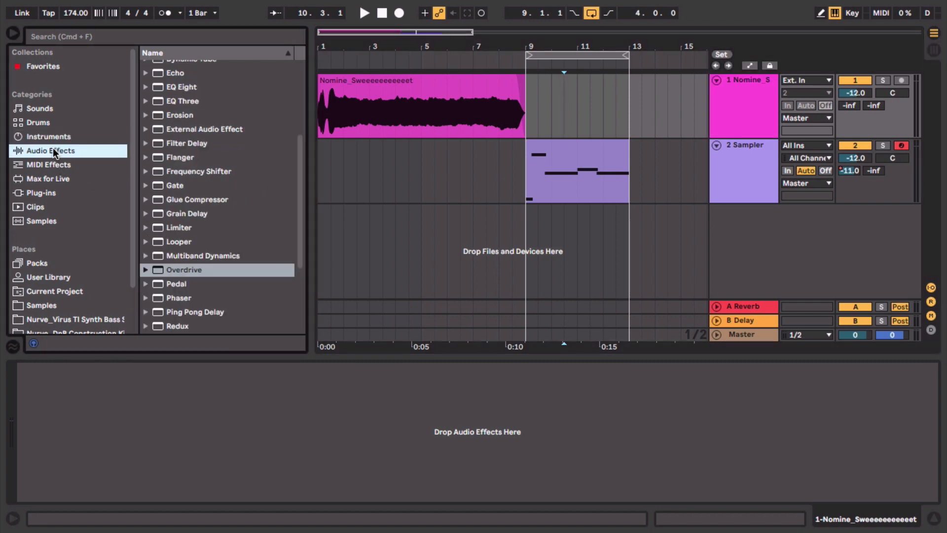
scroll(196, 245, down, 2)
scroll(196, 245, down, 1)
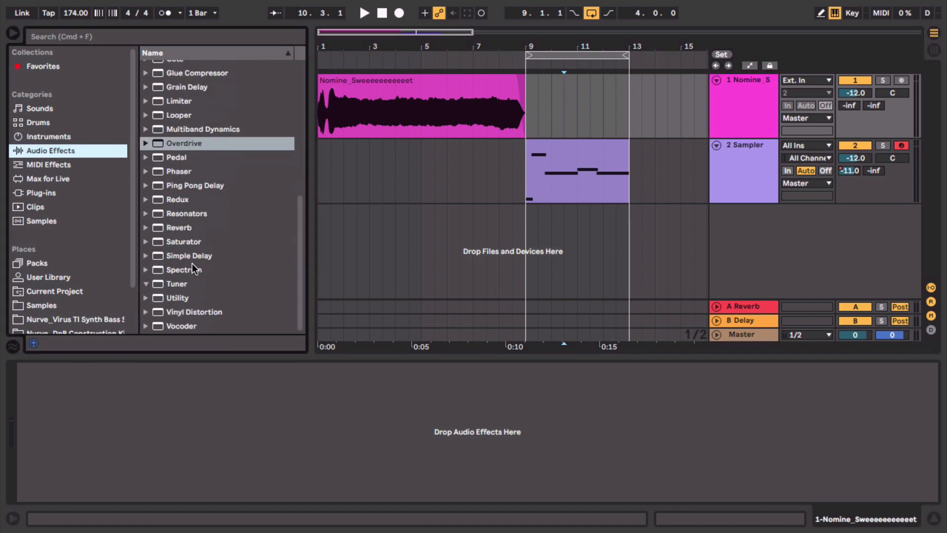
double_click(181, 288)
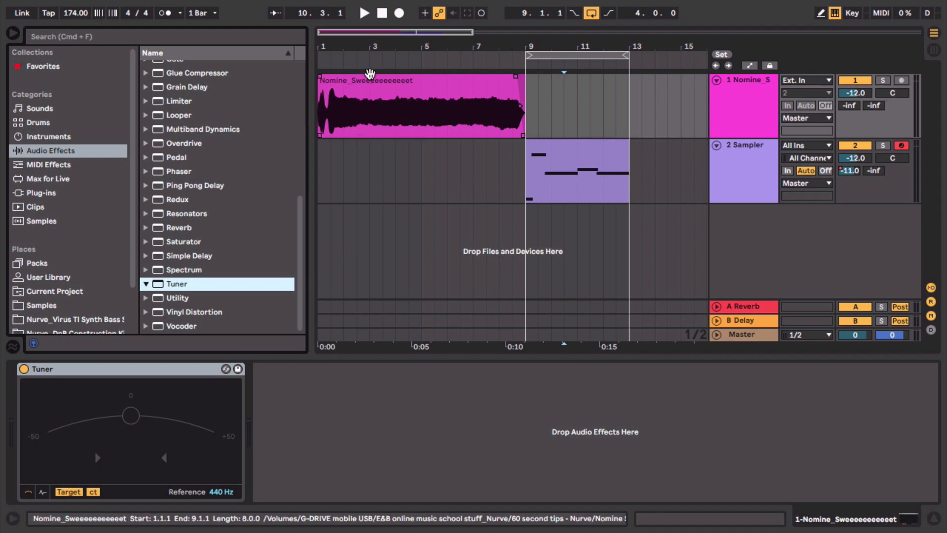
click(368, 62)
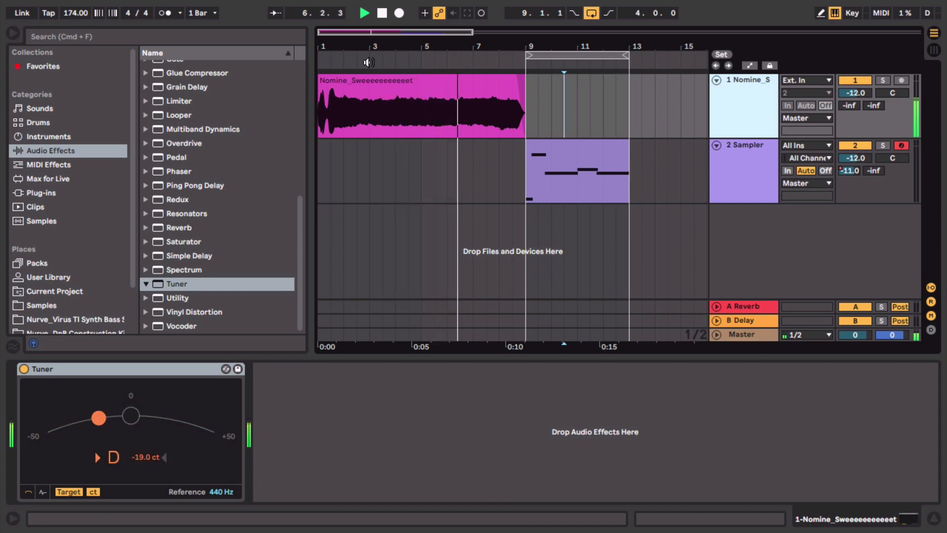
key(space)
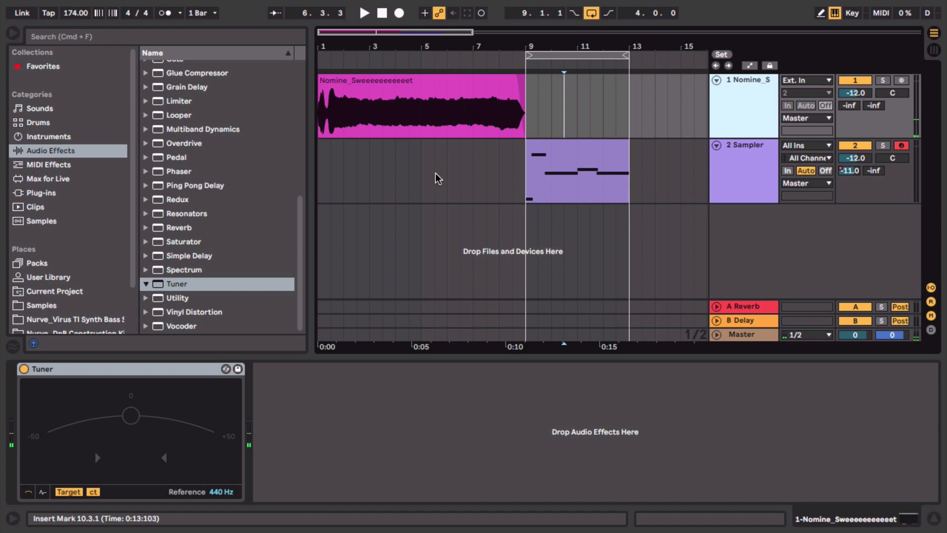
- Transpose the Nomine clip to -2 st, warp it at 174 BPM, and recheck the Tuner from bar 3
double_click(380, 82)
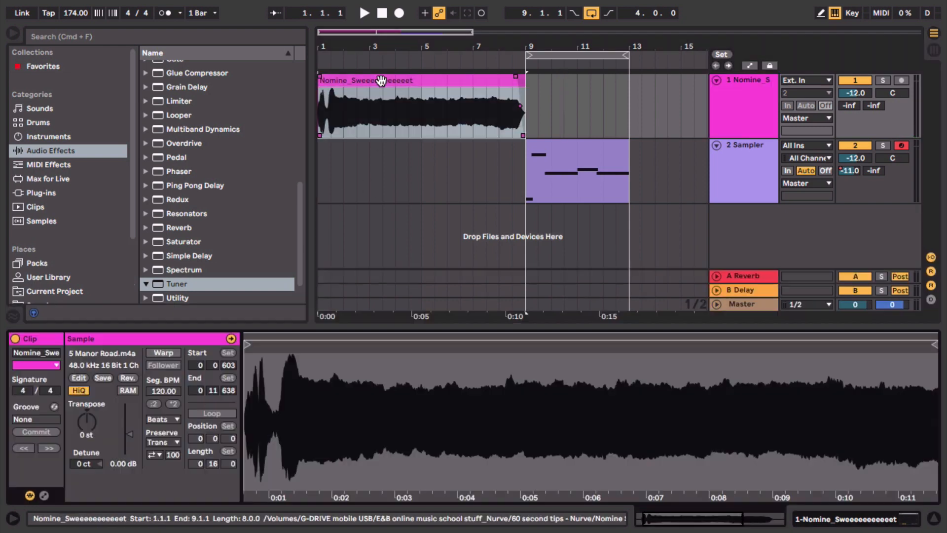
drag(86, 423, 98, 434)
click(164, 352)
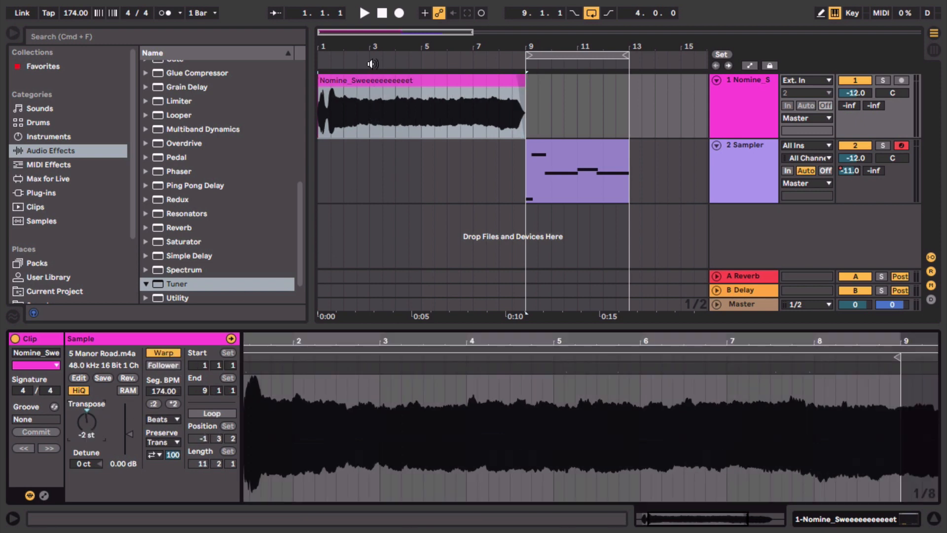
click(745, 83)
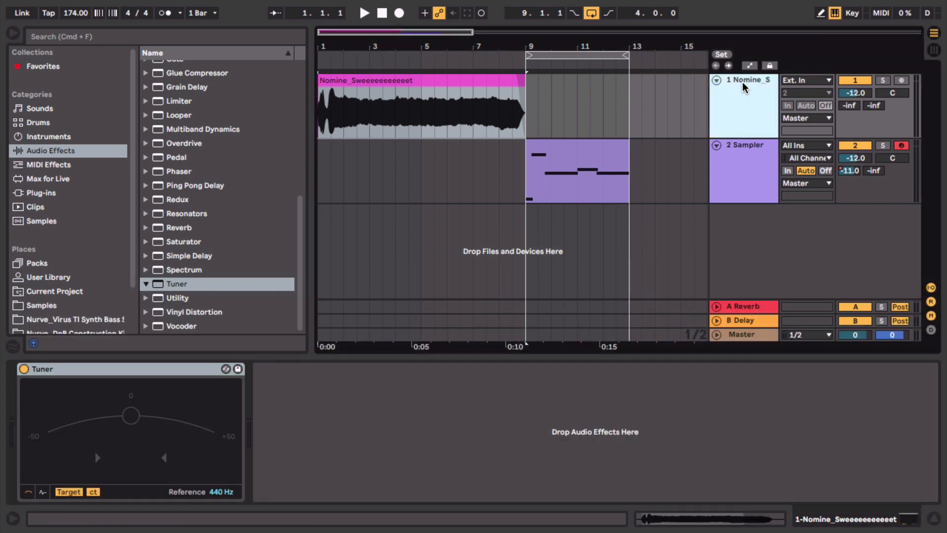
click(371, 61)
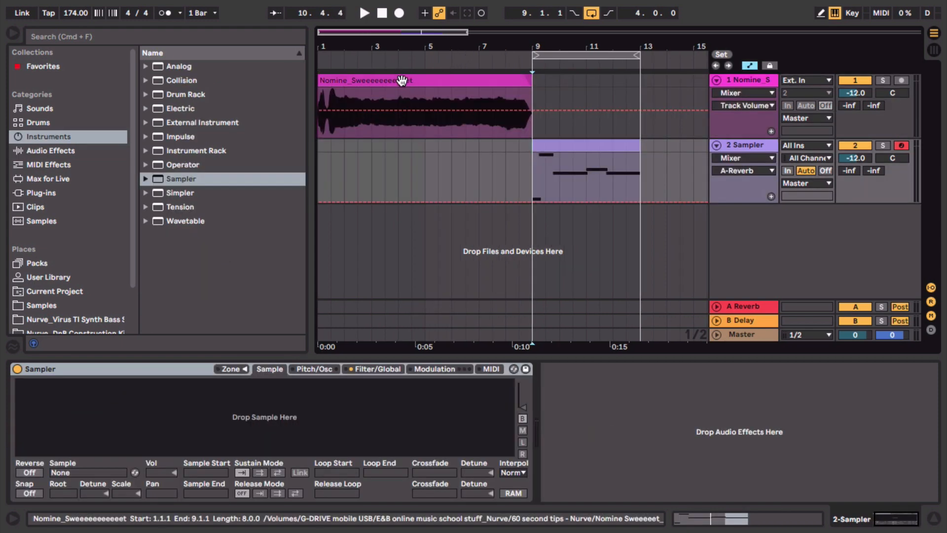
- Load the Nomine clip into the Sampler, move its sample start to 304691, and audition from bar 9
click(400, 79)
drag(400, 79, 241, 420)
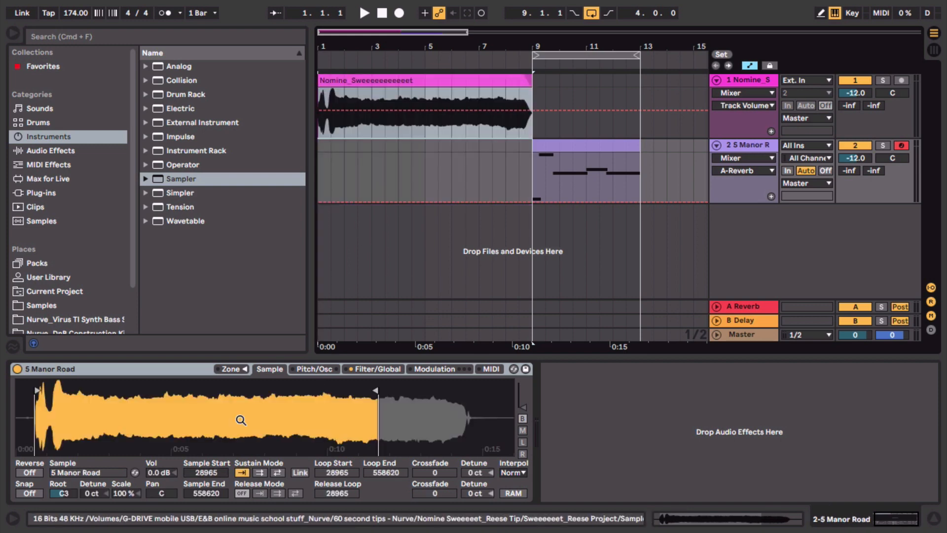
drag(36, 390, 215, 399)
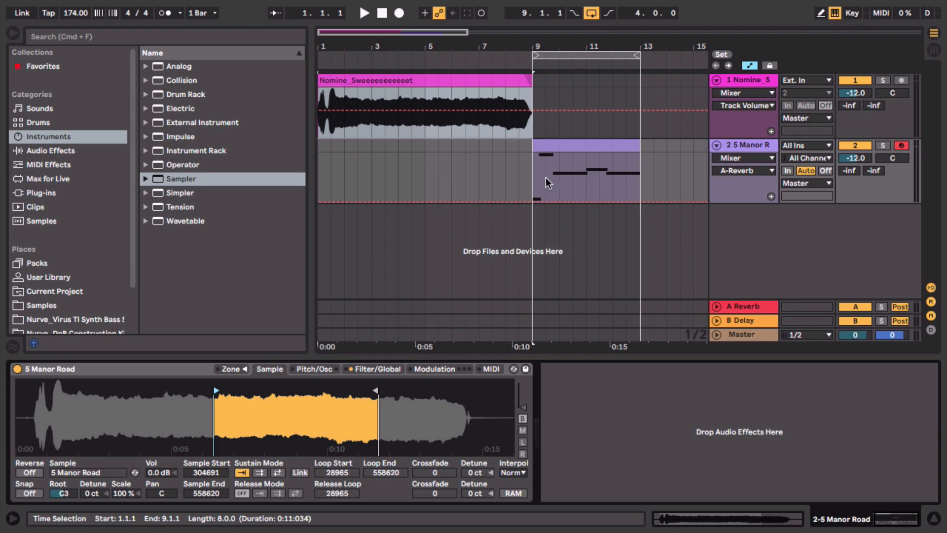
click(532, 167)
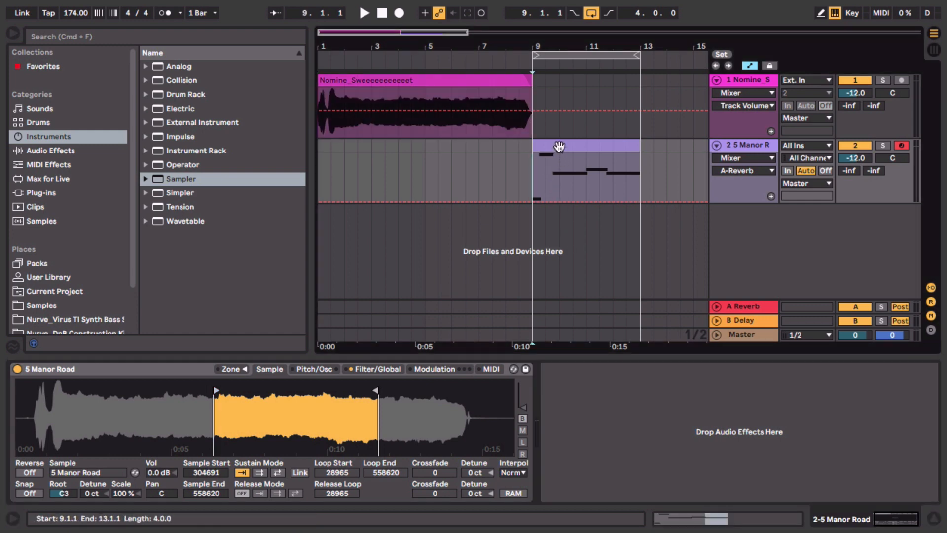
key(space)
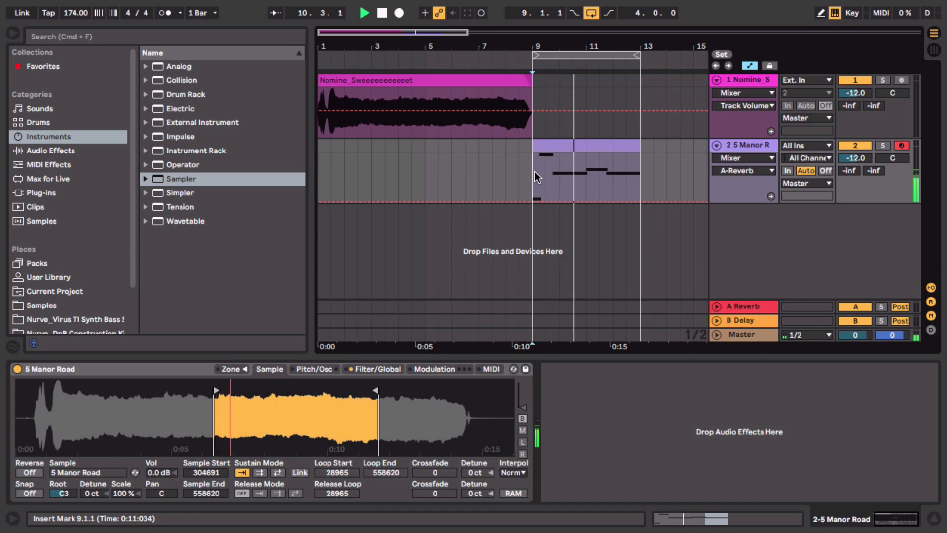
key(space)
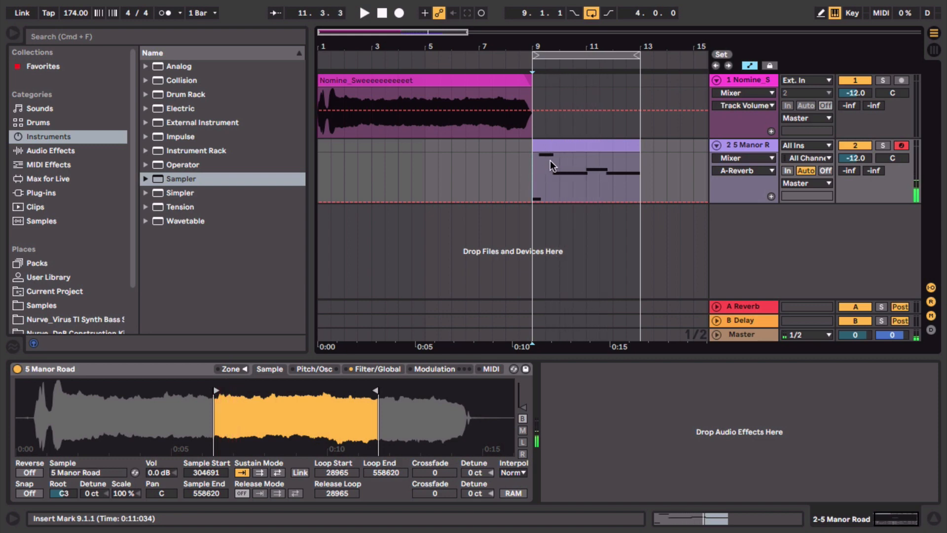
- Lengthen the Sampler's volume envelope attack to 0.85 ms and audition the softer onset
click(375, 368)
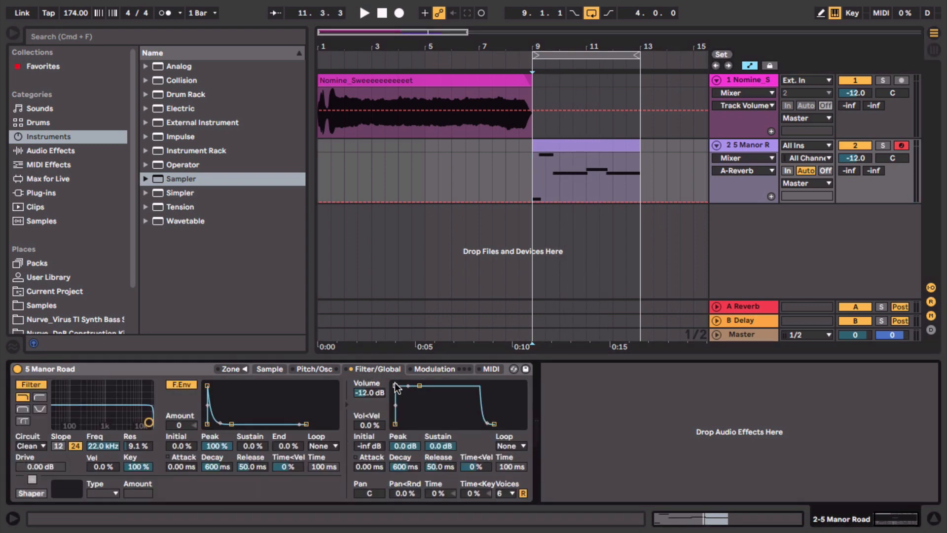
drag(395, 385, 403, 387)
key(space)
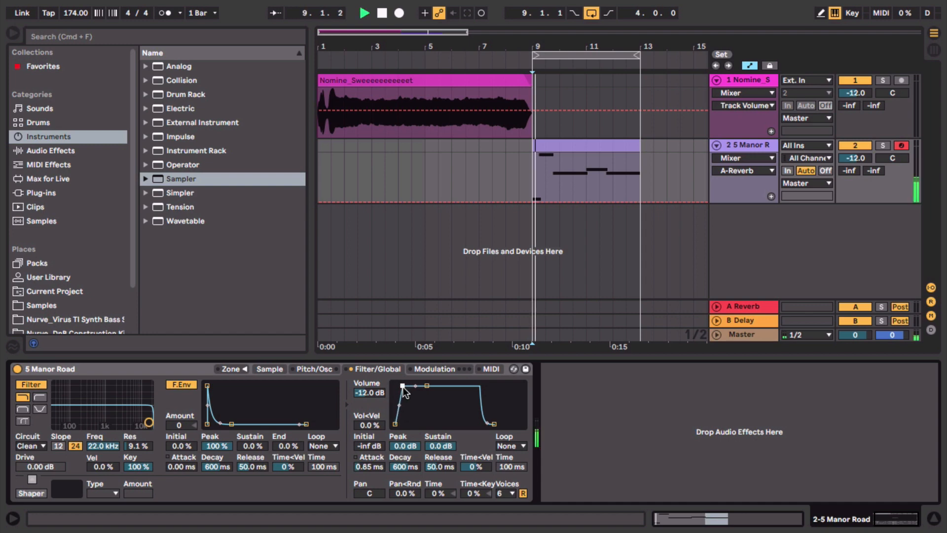
click(272, 370)
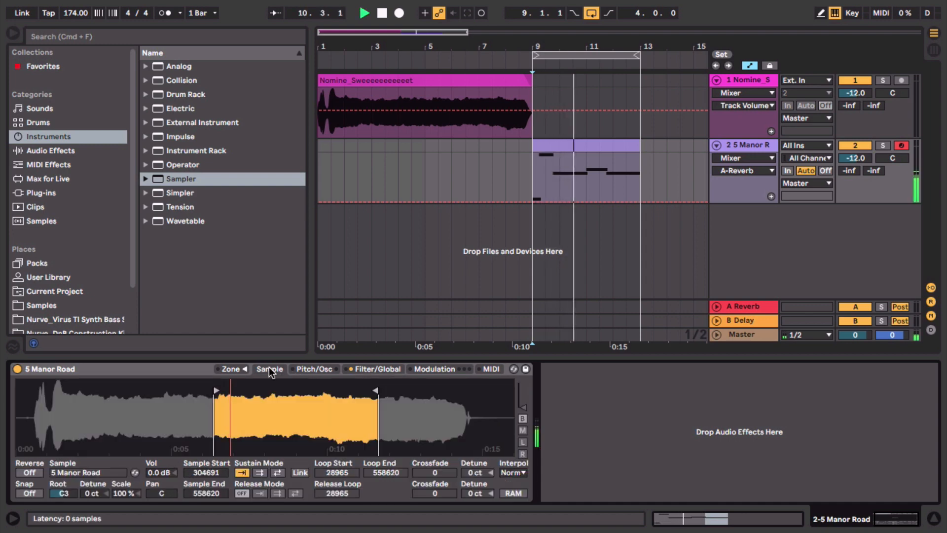
key(space)
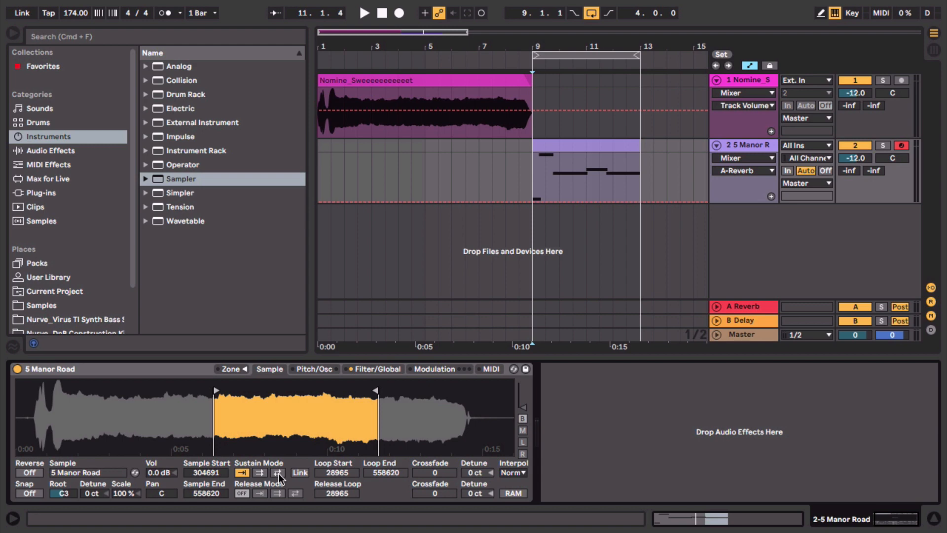
- Turn on the Sampler's sustain loop and narrow it to a short slice near 0:08, auditioning it
click(259, 473)
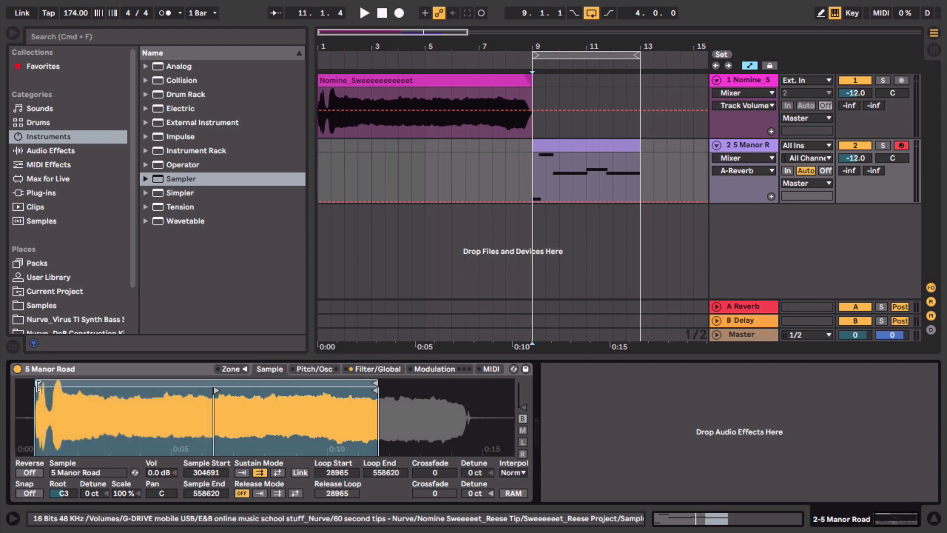
drag(38, 387, 222, 384)
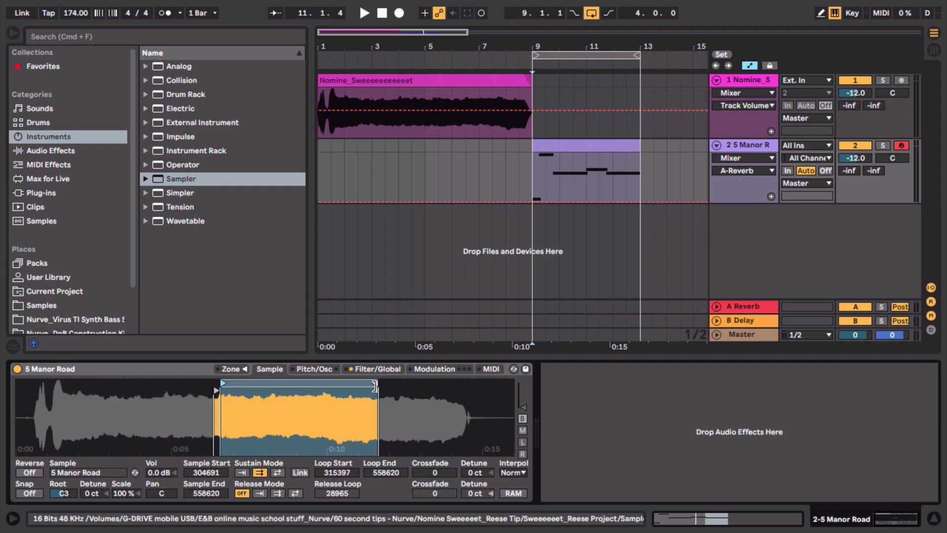
mouse_move(374, 387)
mouse_down()
mouse_move(232, 387)
mouse_move(237, 414)
mouse_move(324, 417)
mouse_up()
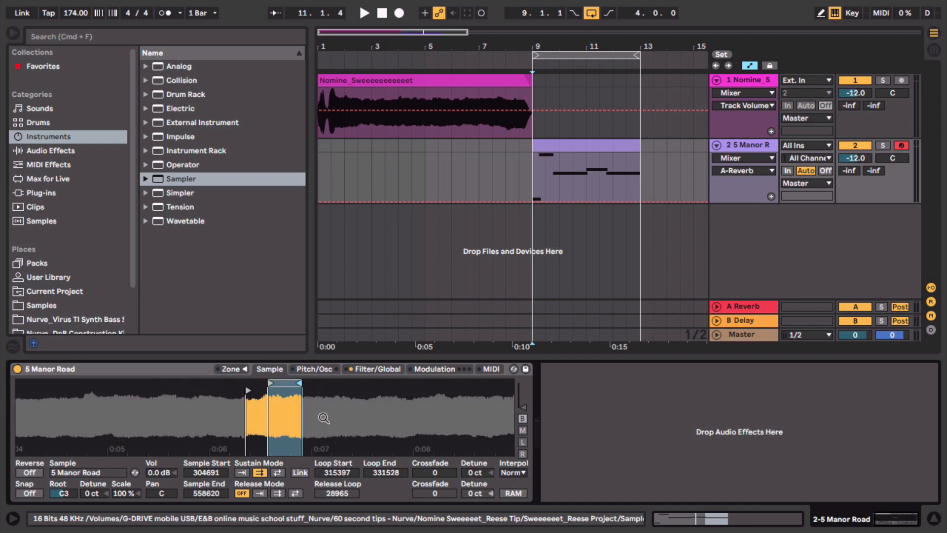
key(space)
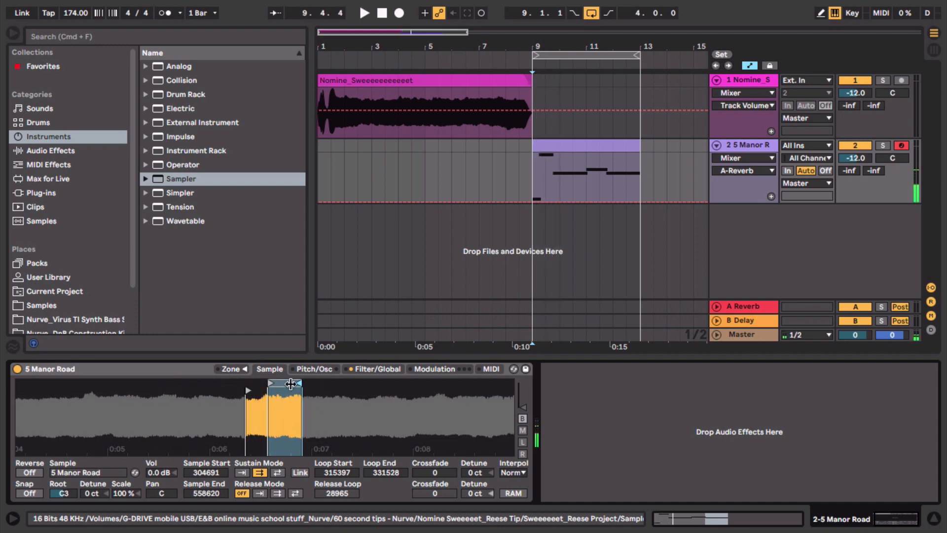
drag(298, 384, 262, 386)
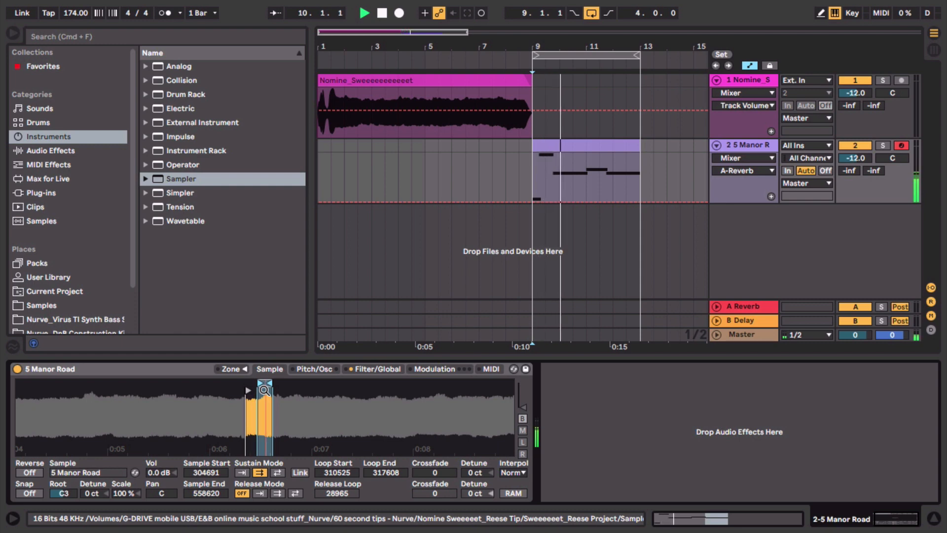
key(space)
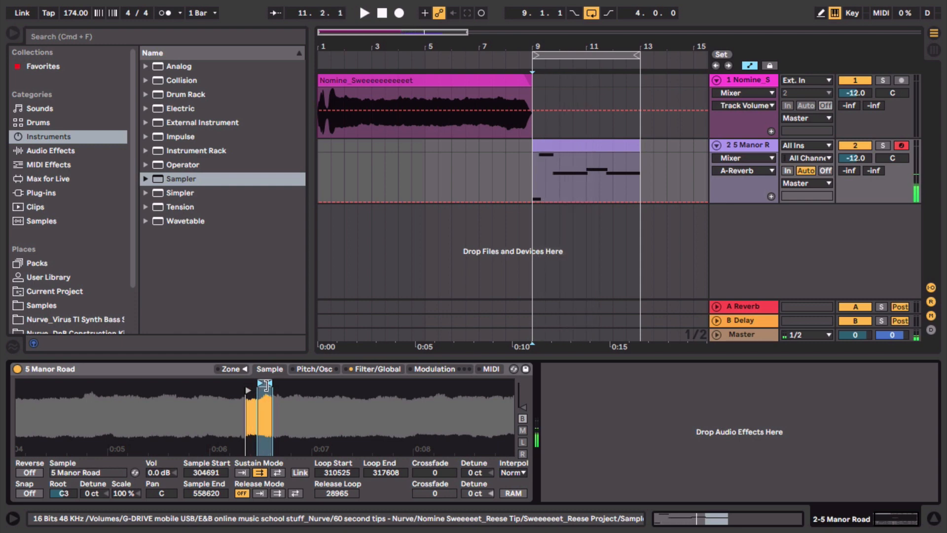
- Set the loop end to 315868 and the crossfade to 5343, audition, and show the Pitch/Osc page
drag(266, 385, 263, 386)
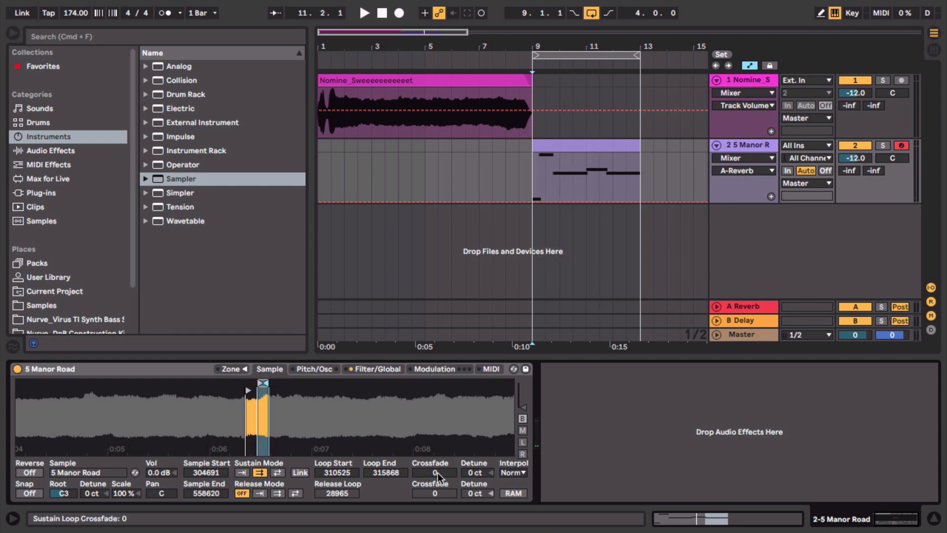
drag(437, 473, 437, 453)
key(space)
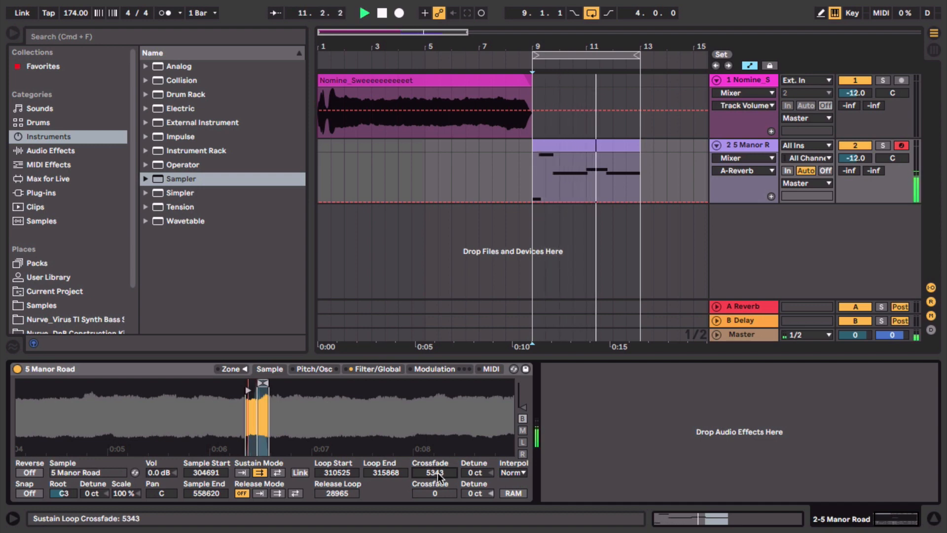
key(space)
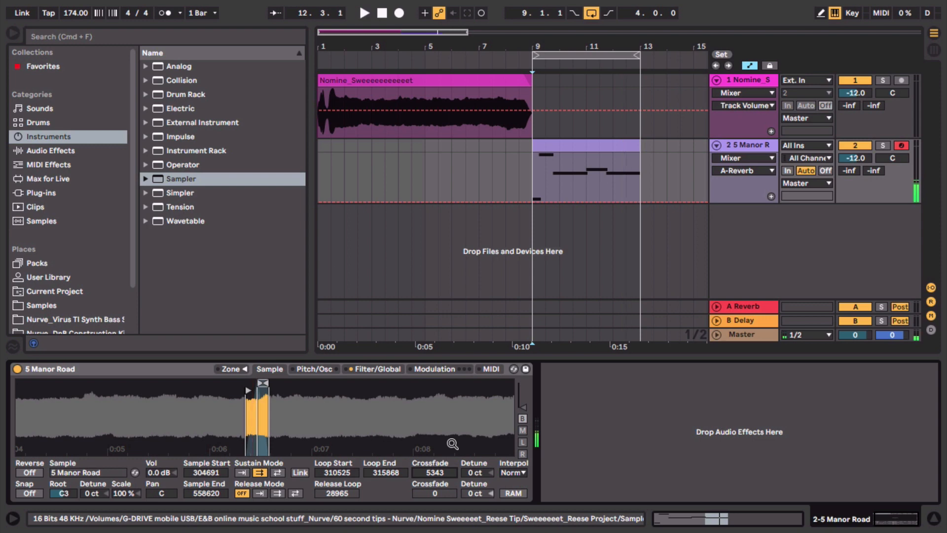
click(313, 369)
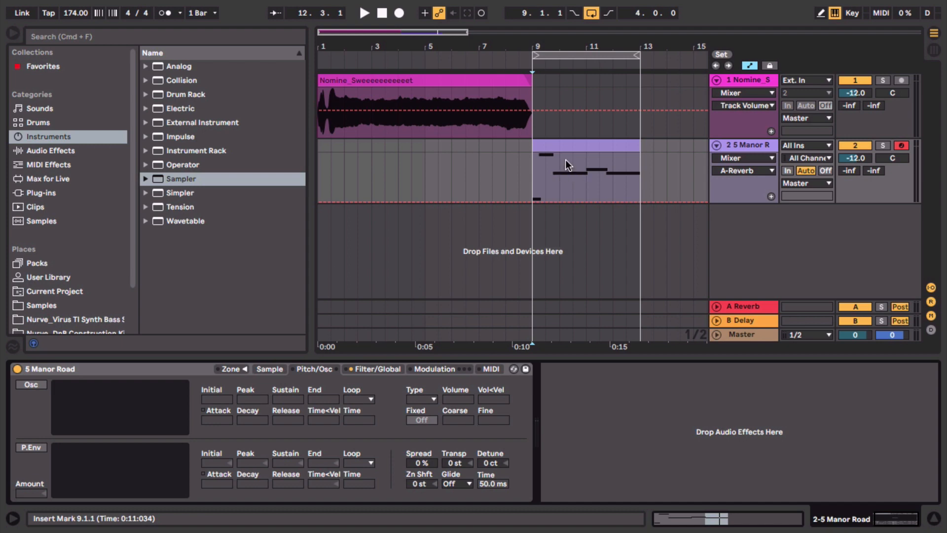
- Turn on the Sampler's oscillator with the Sw 3 waveform at -8.7 dB
click(365, 369)
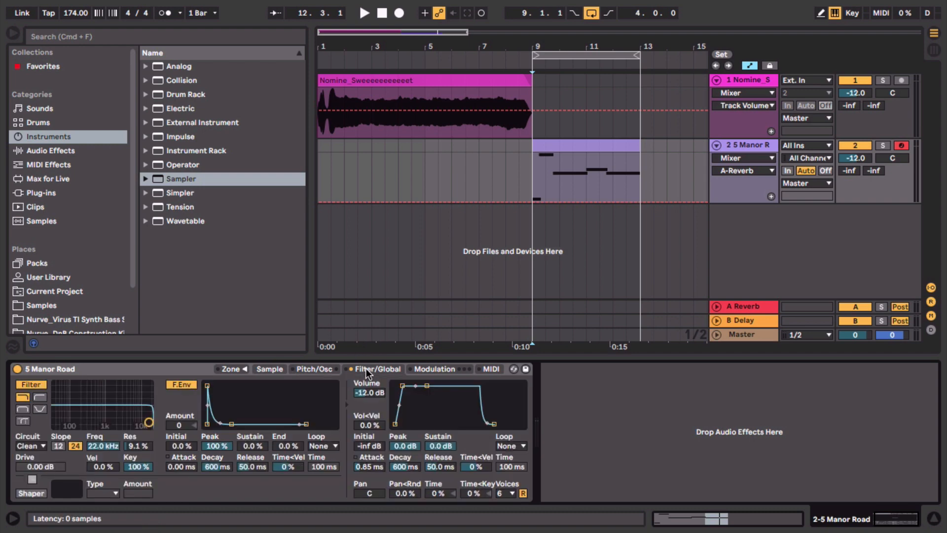
click(310, 371)
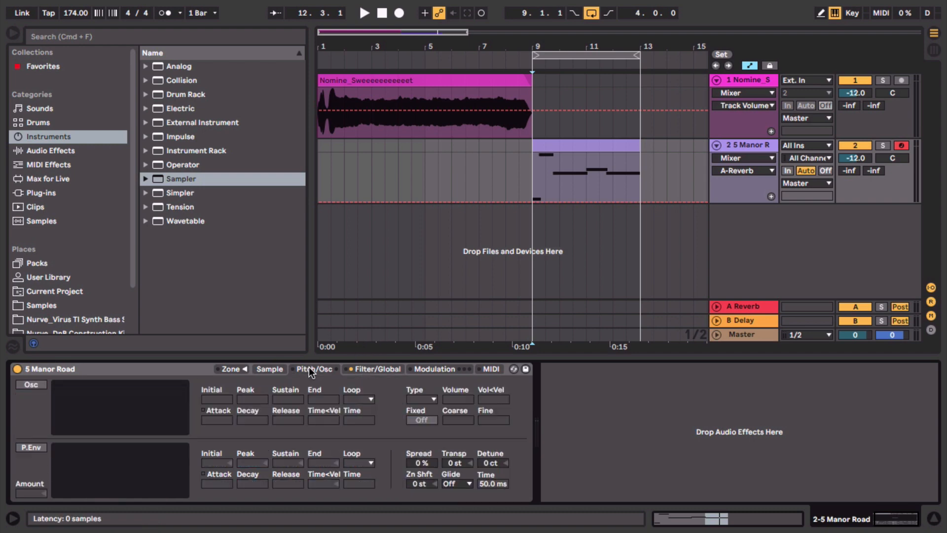
click(31, 385)
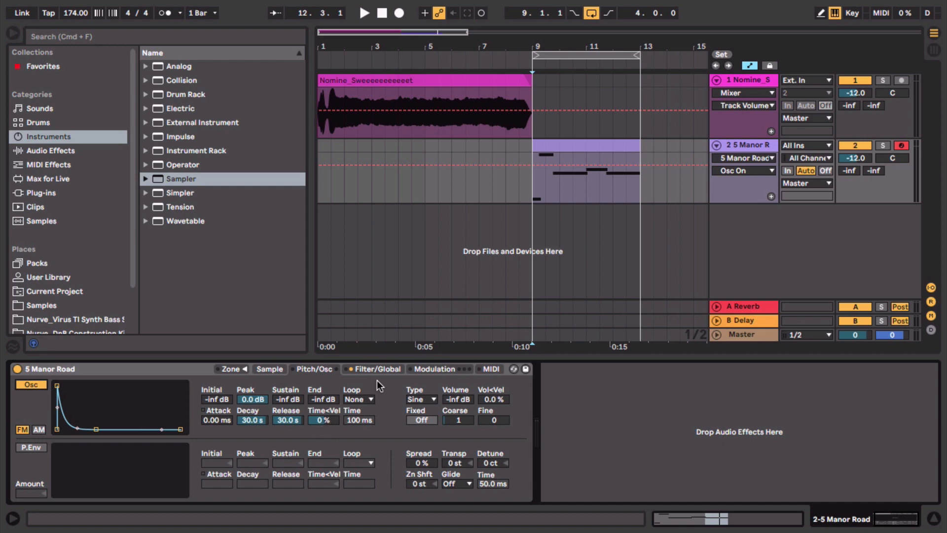
click(432, 400)
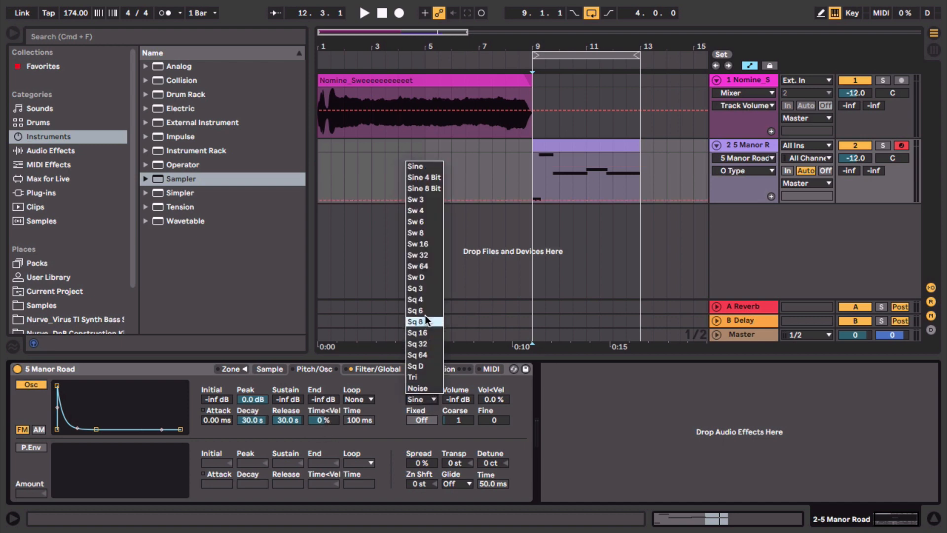
click(423, 200)
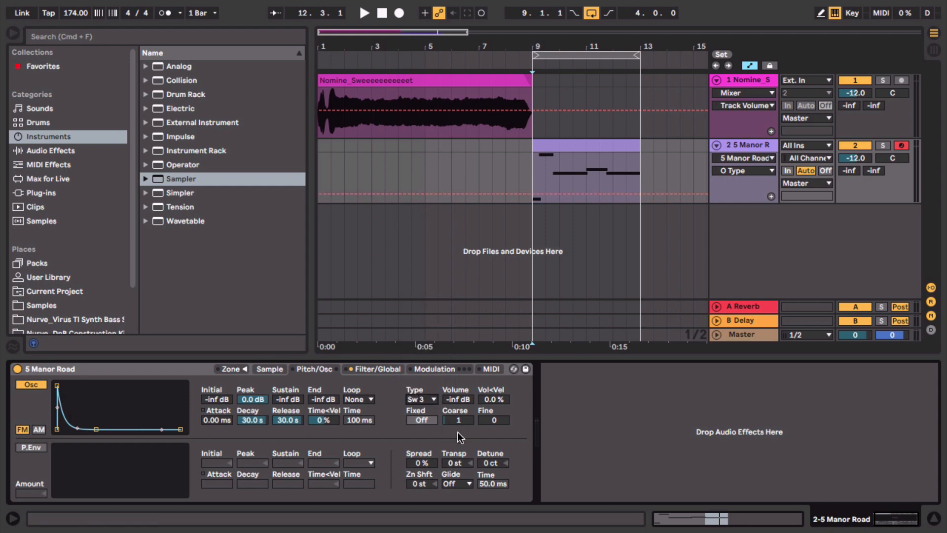
mouse_move(458, 402)
mouse_down()
mouse_move(457, 365)
mouse_move(457, 400)
mouse_up()
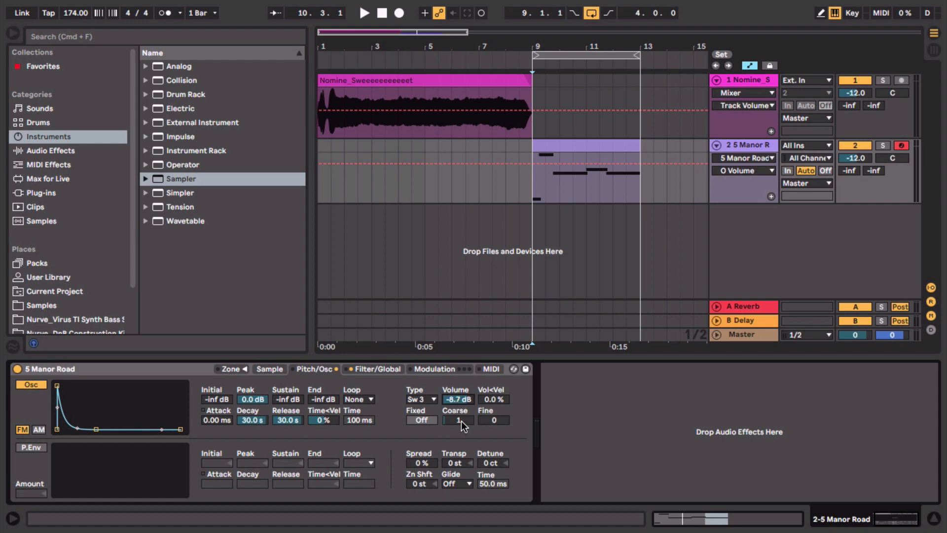
- Set the oscillator coarse tuning to 0.5 and raise the fine tuning, auditioning each change
click(461, 421)
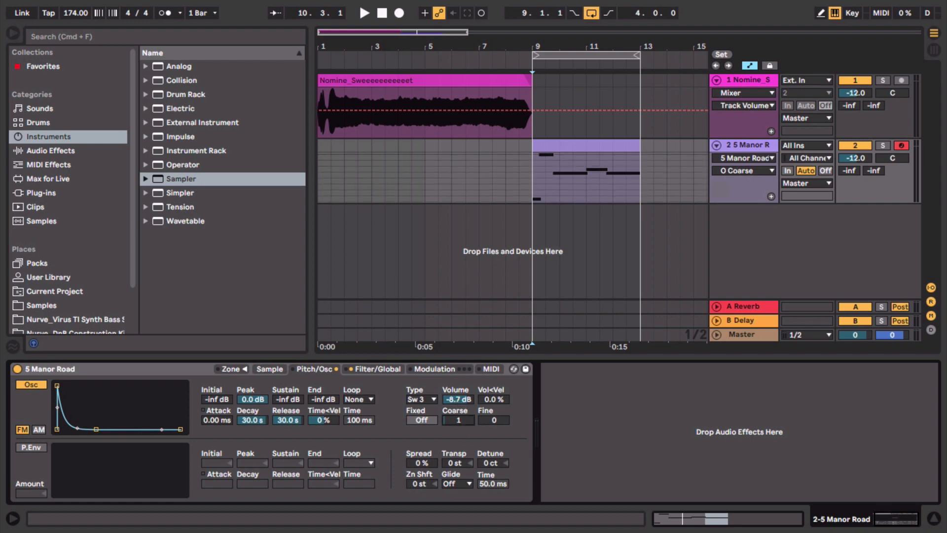
drag(461, 421, 460, 426)
key(space)
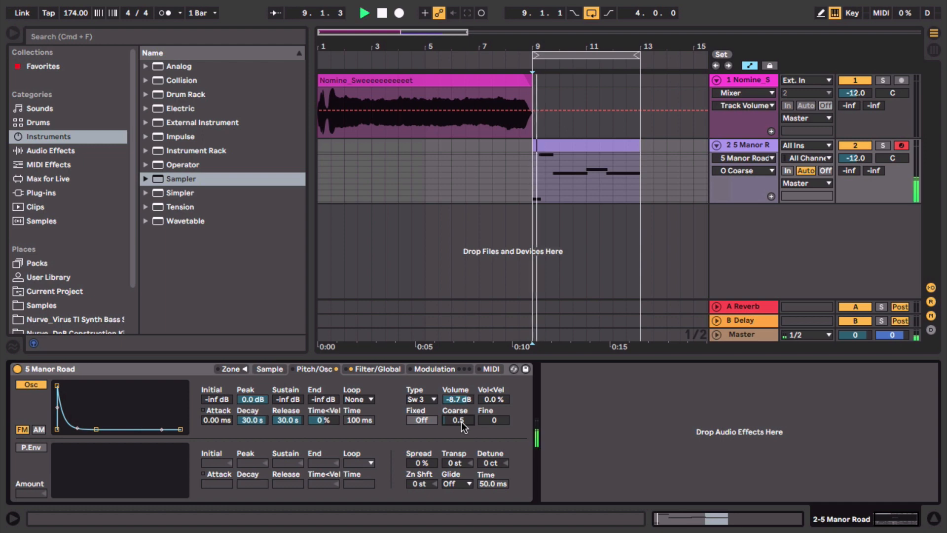
key(space)
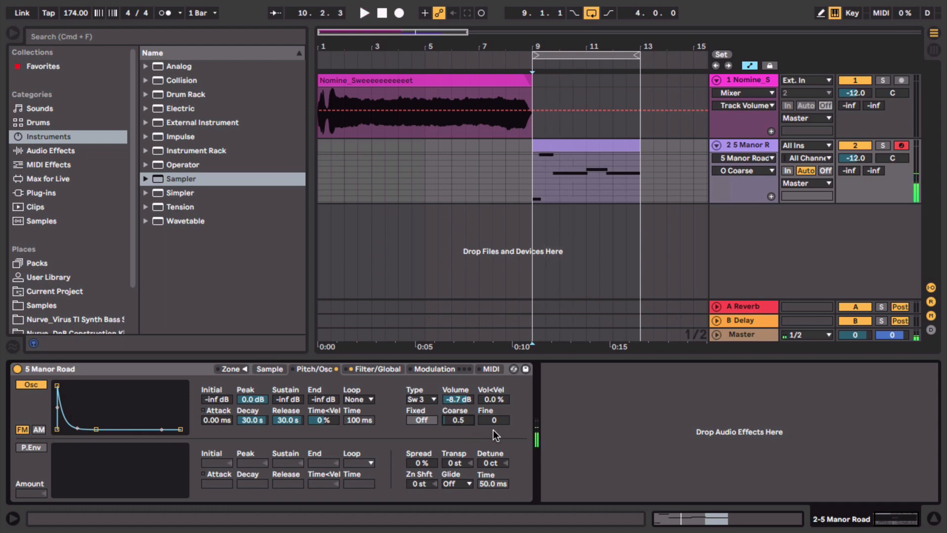
drag(498, 422, 494, 414)
key(space)
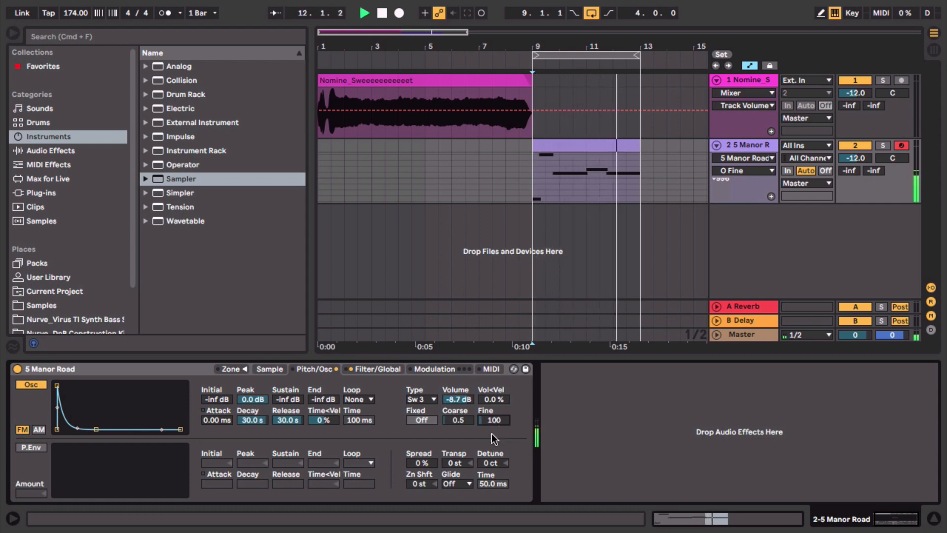
key(space)
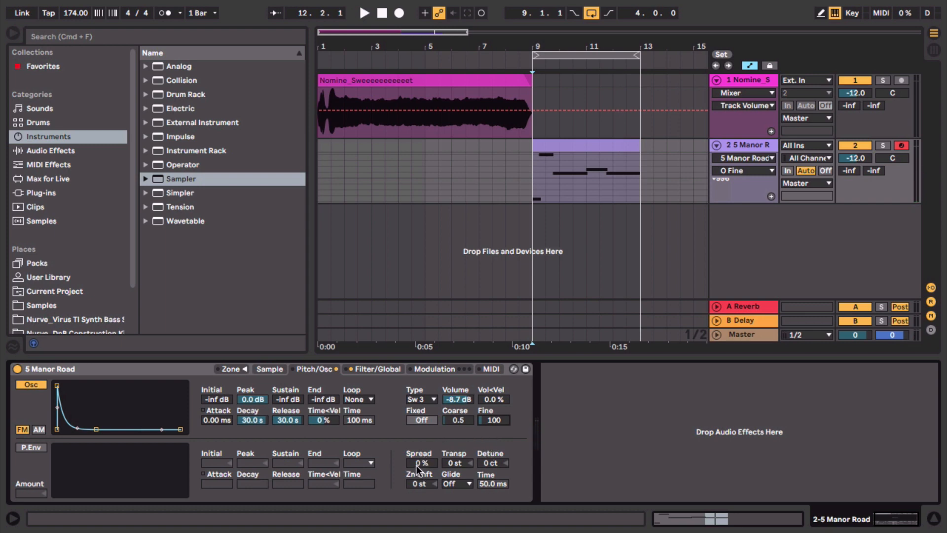
- Widen the oscillator spread to 100 % and set Portamento glide with a 209 ms time
drag(421, 466, 421, 417)
key(space)
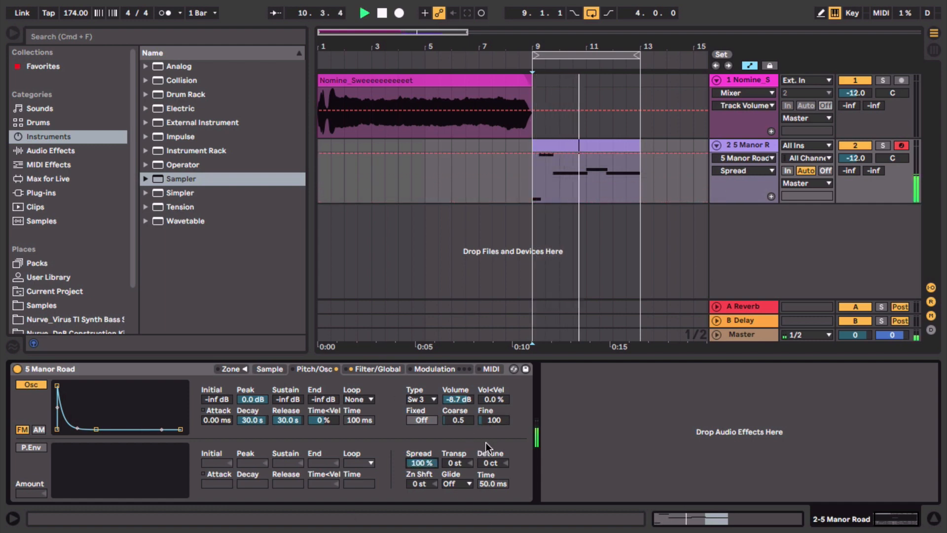
key(space)
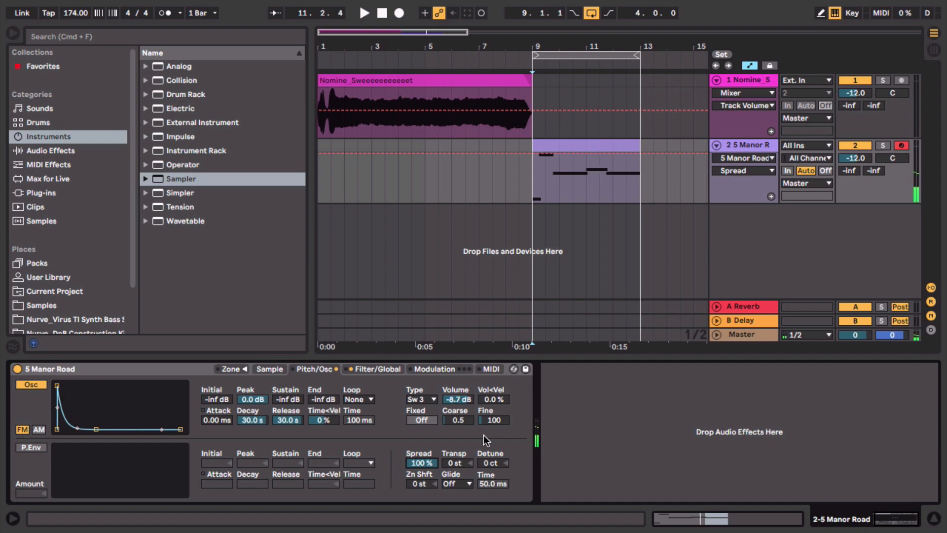
click(468, 484)
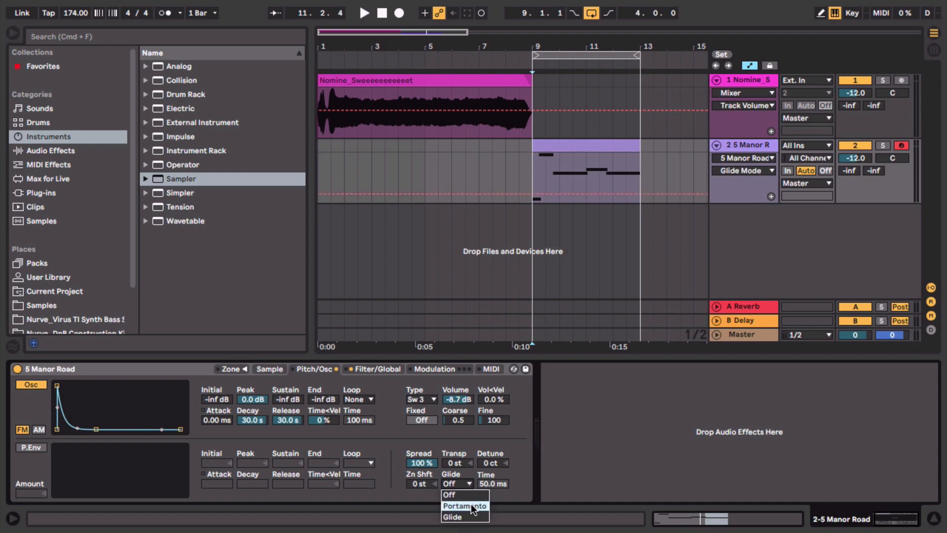
click(472, 505)
mouse_move(490, 484)
mouse_down()
mouse_move(489, 469)
mouse_move(492, 495)
mouse_move(493, 481)
mouse_up()
key(space)
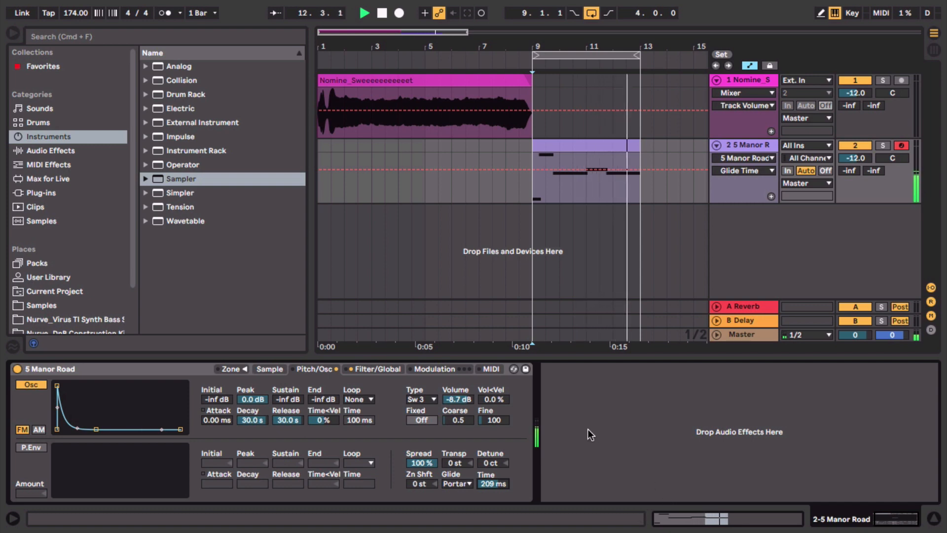
key(space)
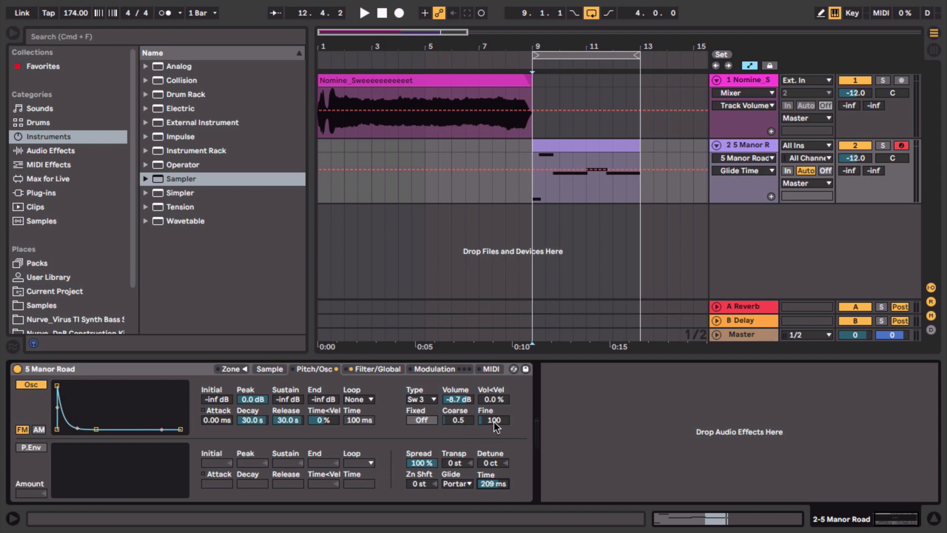
- Nudge the oscillator fine tuning up to 115 while the bass plays
key(space)
drag(493, 421, 494, 417)
key(space)
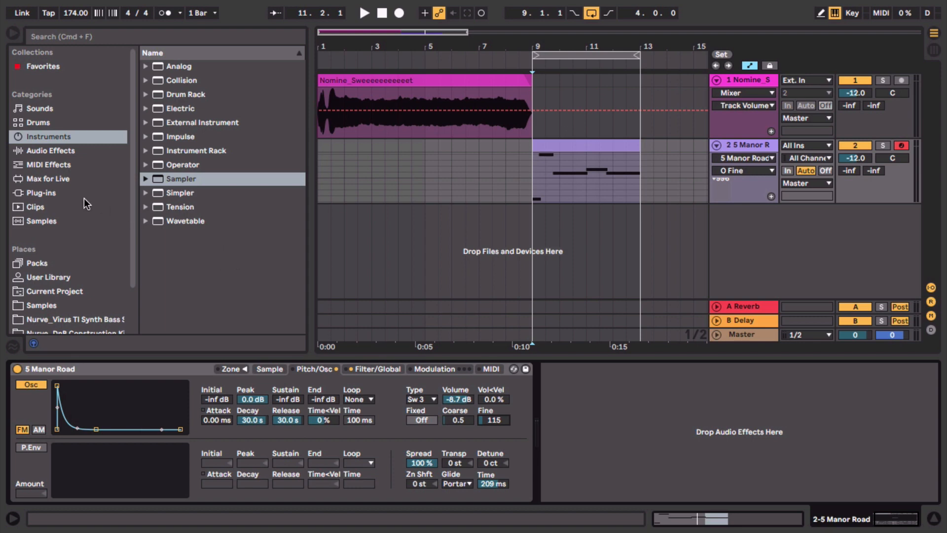
- Add iZotope Trash 2 after the Sampler on the 5 Manor Road track
click(55, 193)
click(153, 116)
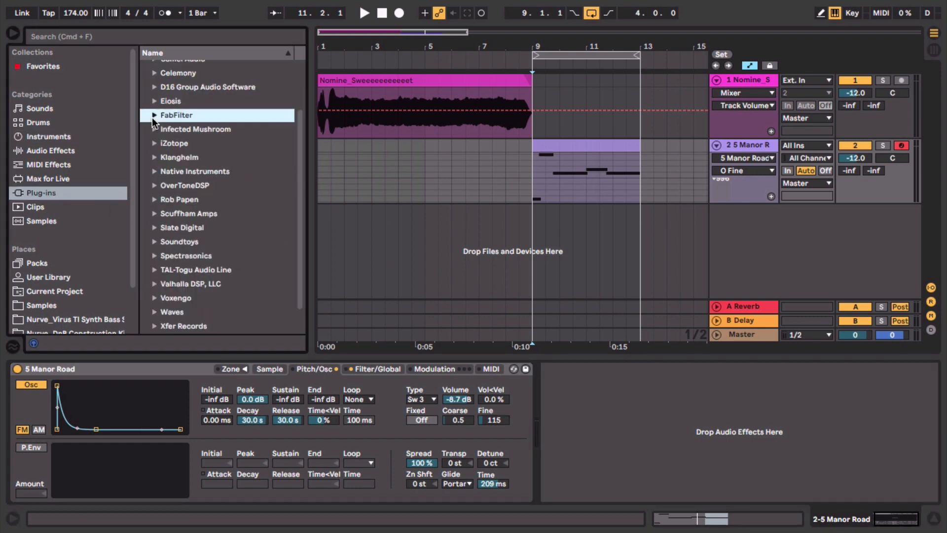
click(153, 144)
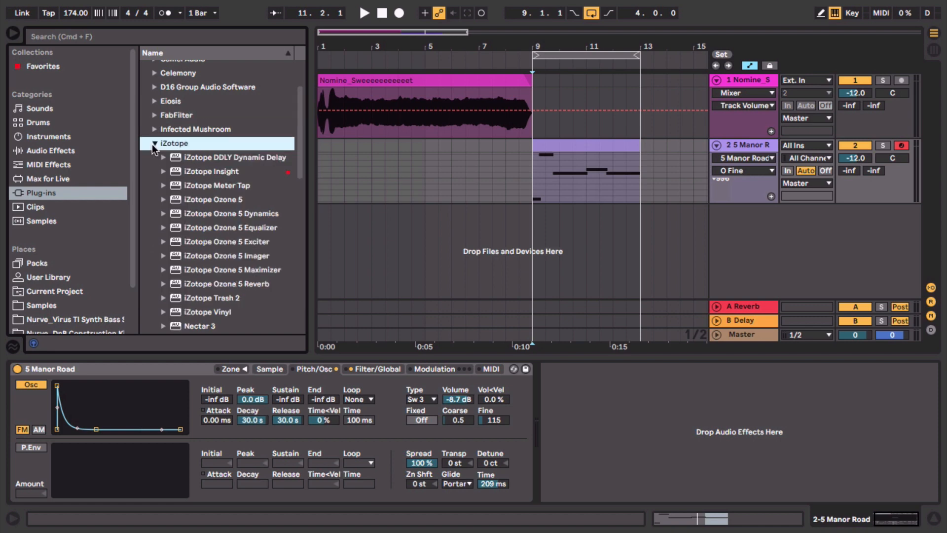
drag(213, 298, 623, 423)
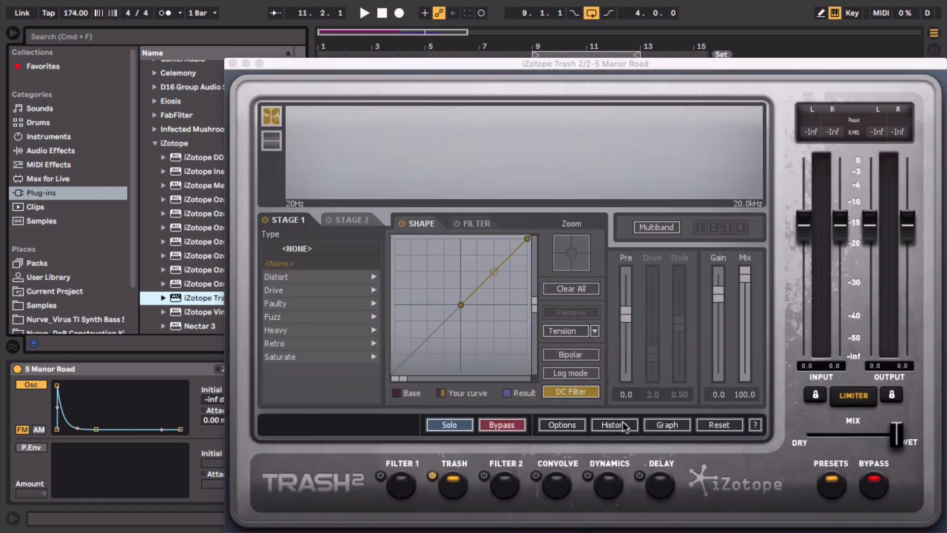
- Load Trash 2's Extra Dirty Bounce preset from the Utility folder
click(394, 295)
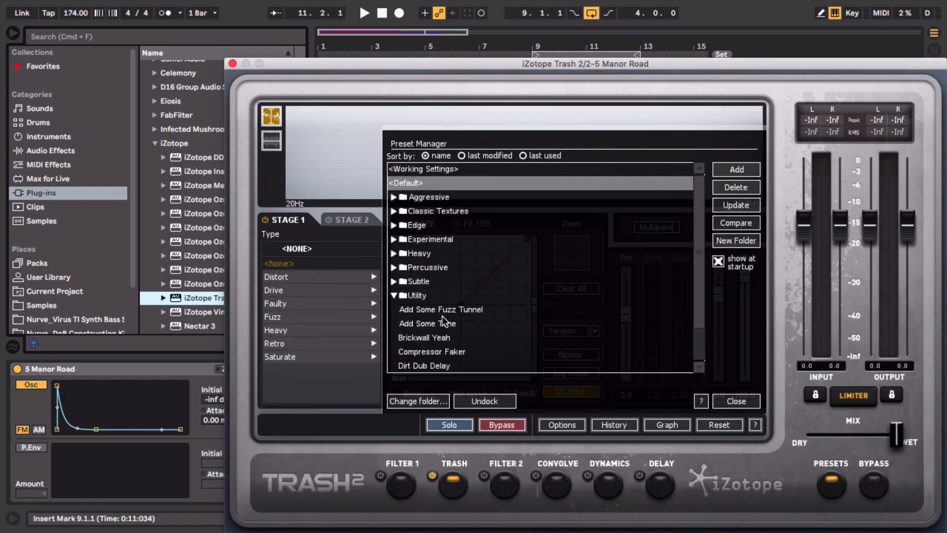
scroll(450, 357, down, 1)
double_click(448, 363)
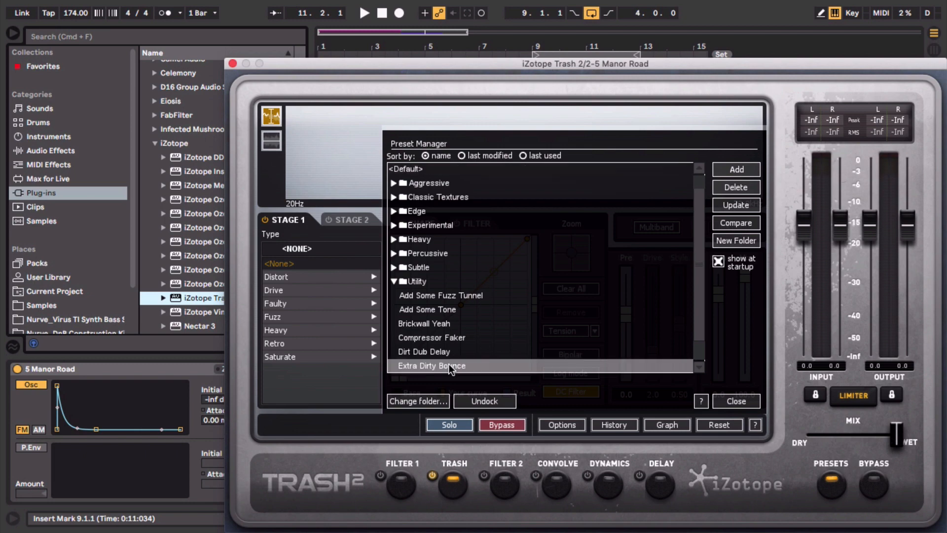
click(448, 352)
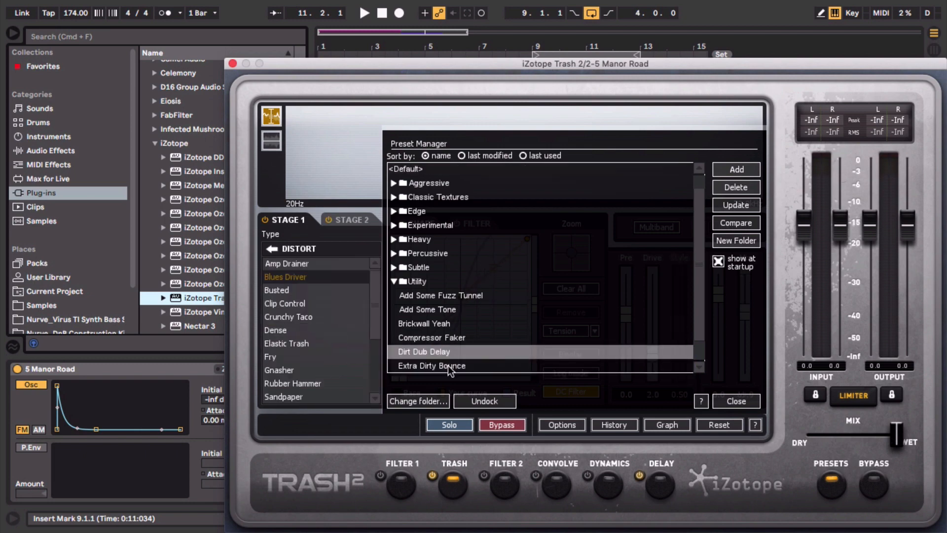
click(481, 366)
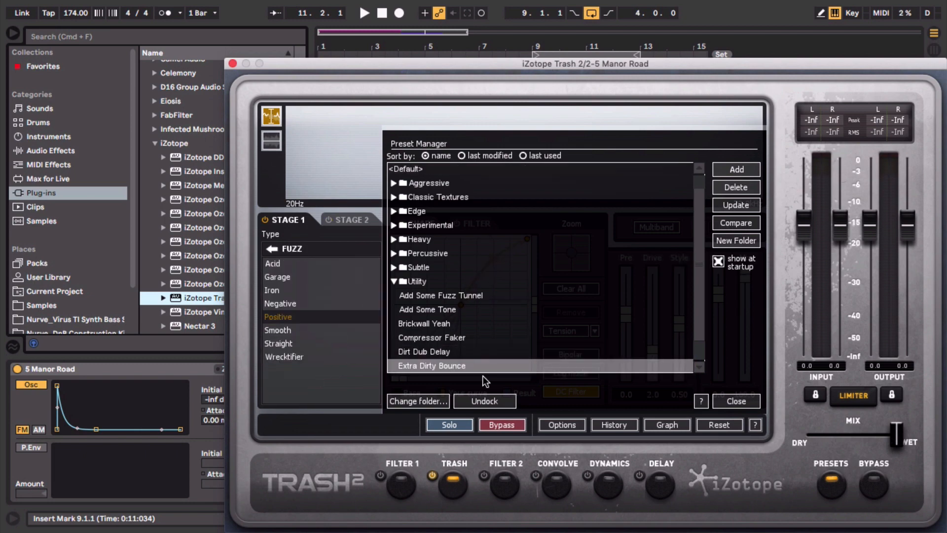
click(233, 63)
- Lower the Manor Road track volume to -20.8 dB and audition the distorted bass
drag(860, 158, 860, 164)
key(space)
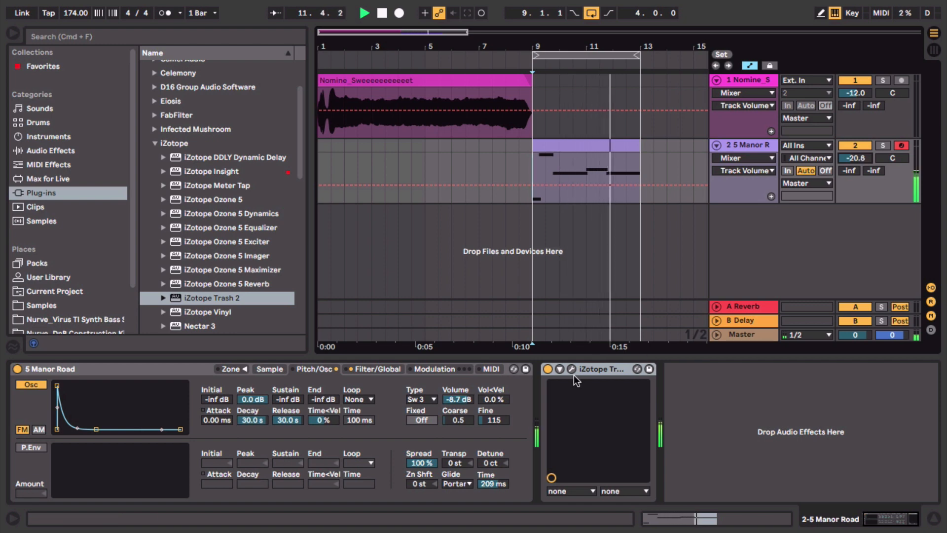
key(space)
- Raise the Trash 2 Drive to 8.1 while the bass plays
click(571, 369)
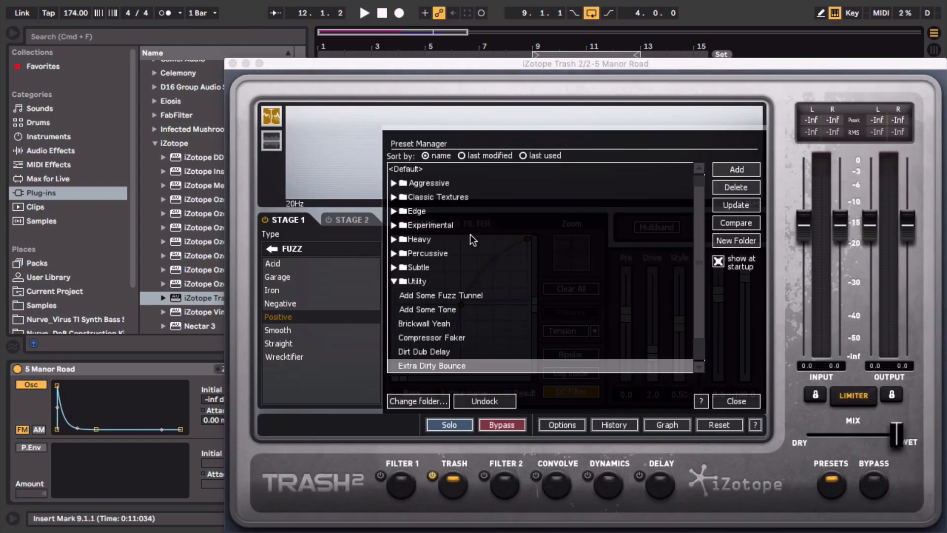
click(737, 401)
click(737, 401)
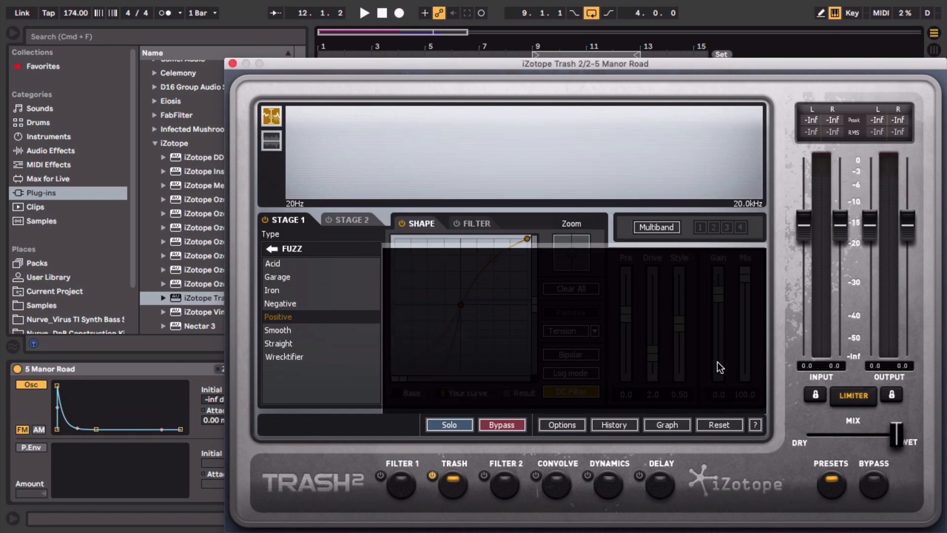
key(space)
drag(655, 348, 641, 289)
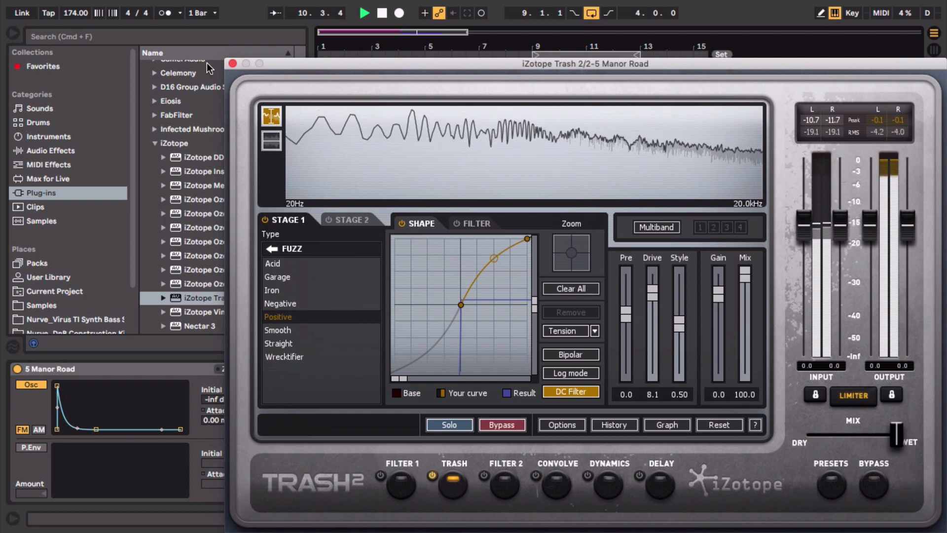
click(232, 63)
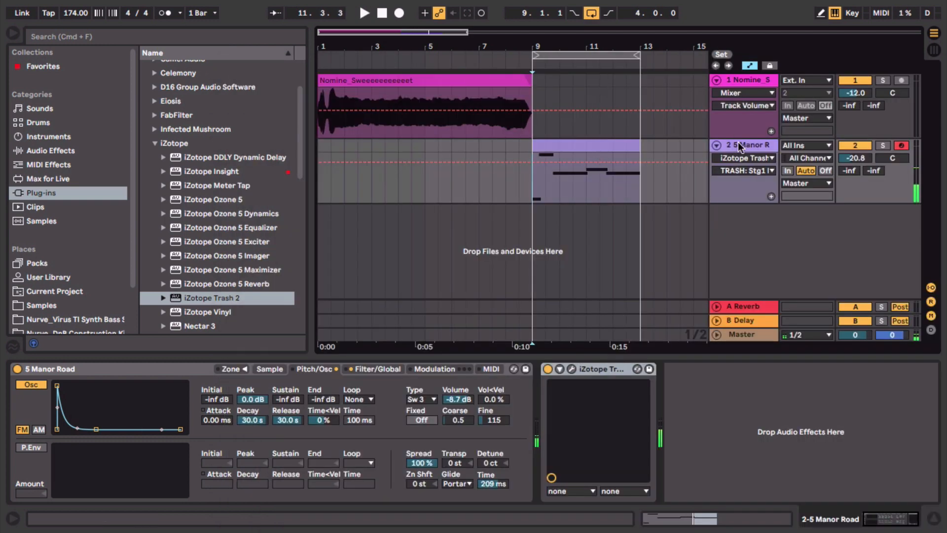
- Add CamelPhat from the Camel Audio plug-ins after Trash 2
click(158, 144)
scroll(177, 165, up, 3)
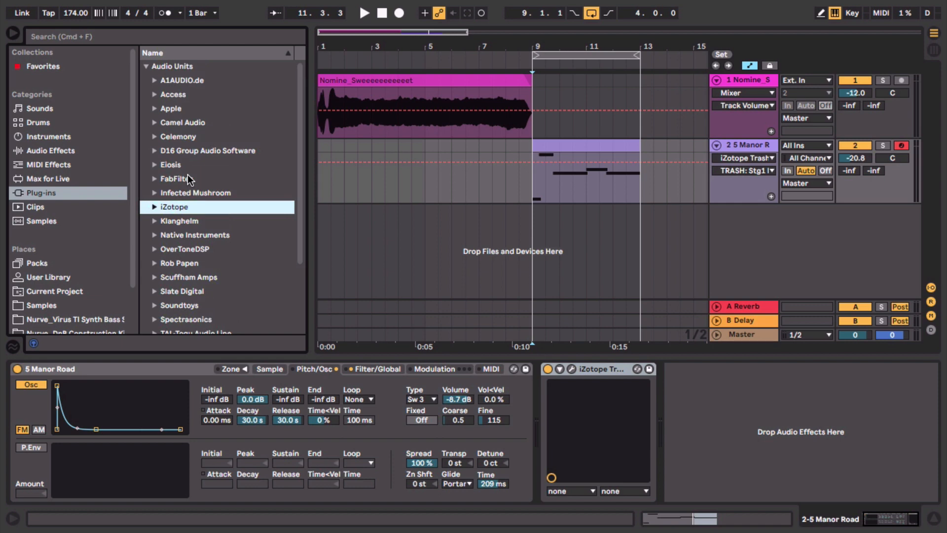
click(156, 123)
double_click(194, 138)
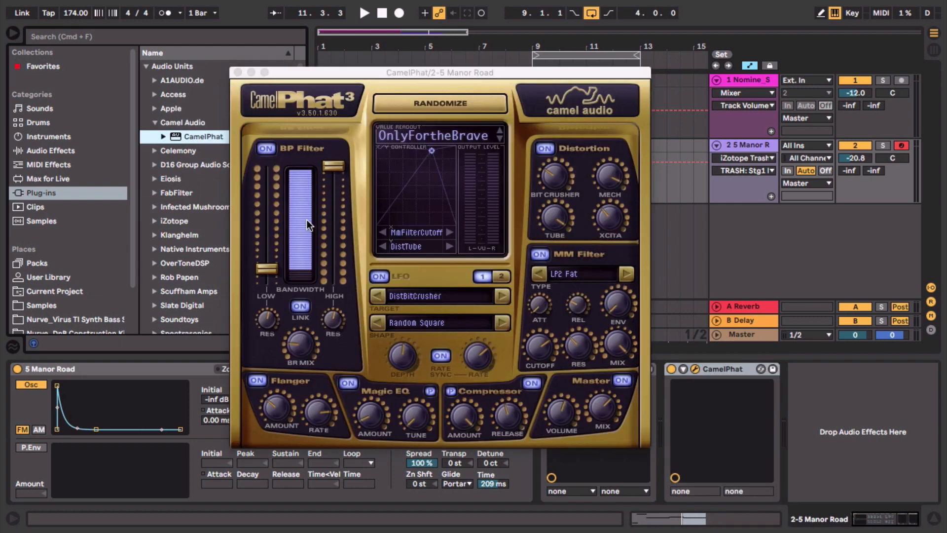
- Clear the CamelPhat preset, turn on Distortion, and crush to 5 Bit with tube saturation
click(425, 136)
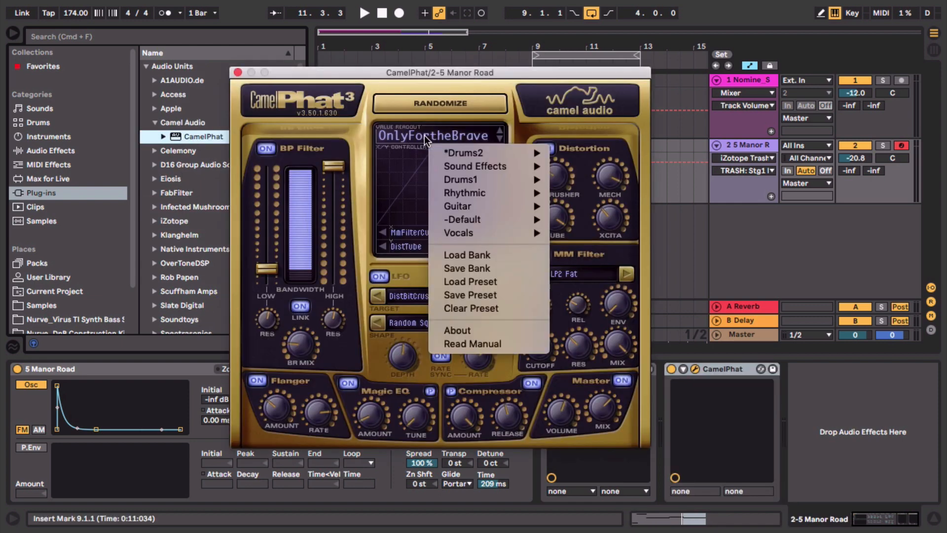
click(489, 308)
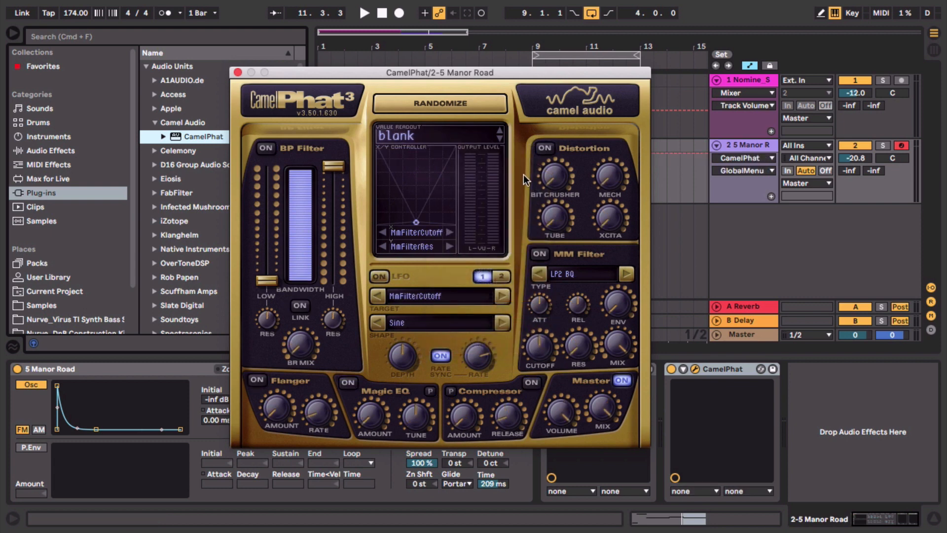
click(543, 149)
drag(553, 177, 522, 48)
key(space)
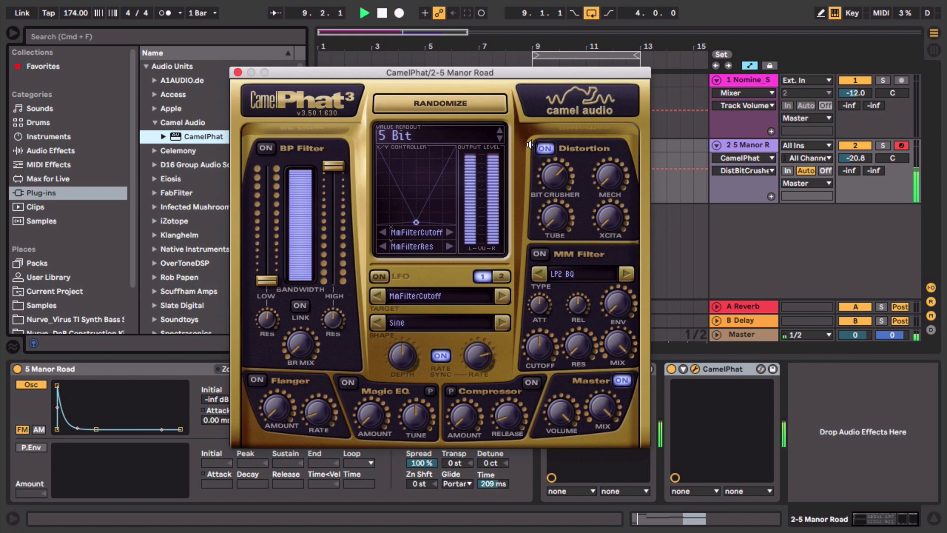
drag(552, 215, 525, 90)
key(space)
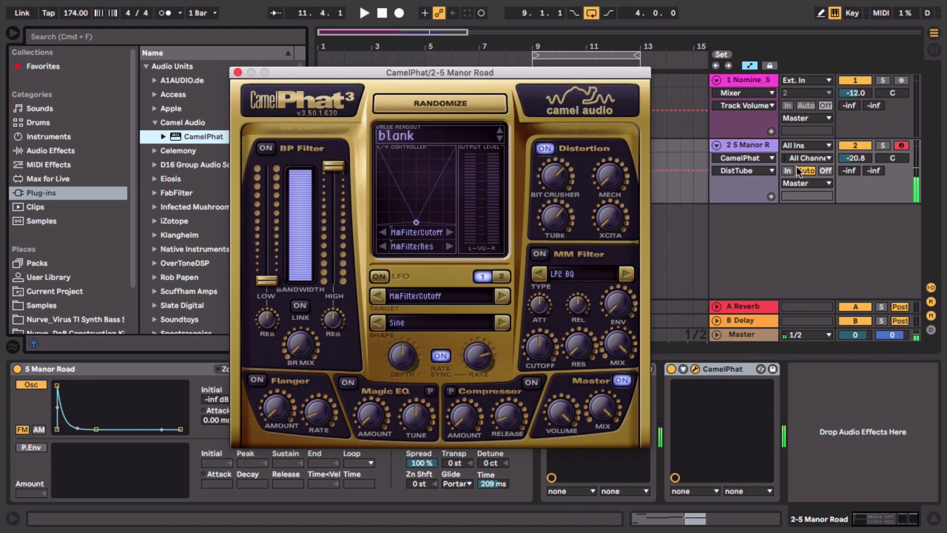
- Lower the Manor Road track volume to -25.5 dB and check the level
drag(861, 162, 861, 168)
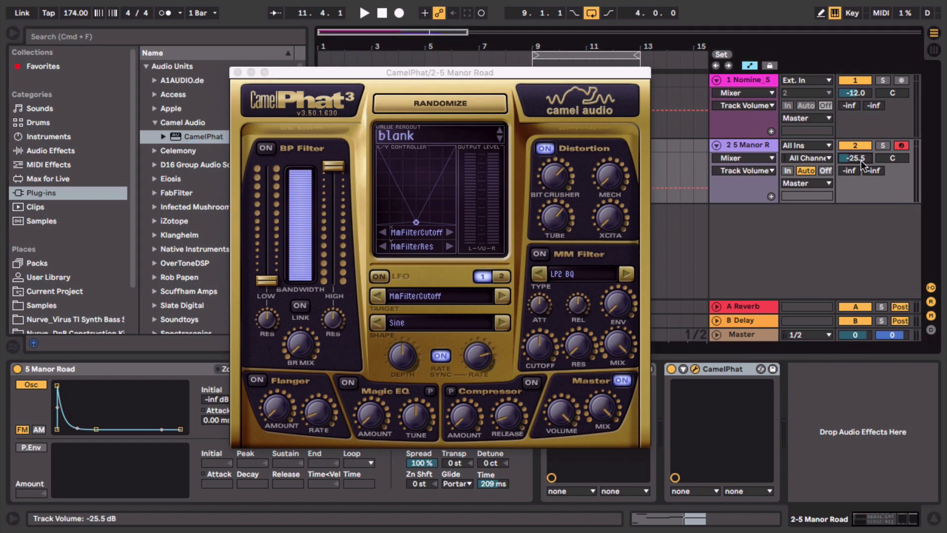
click(748, 146)
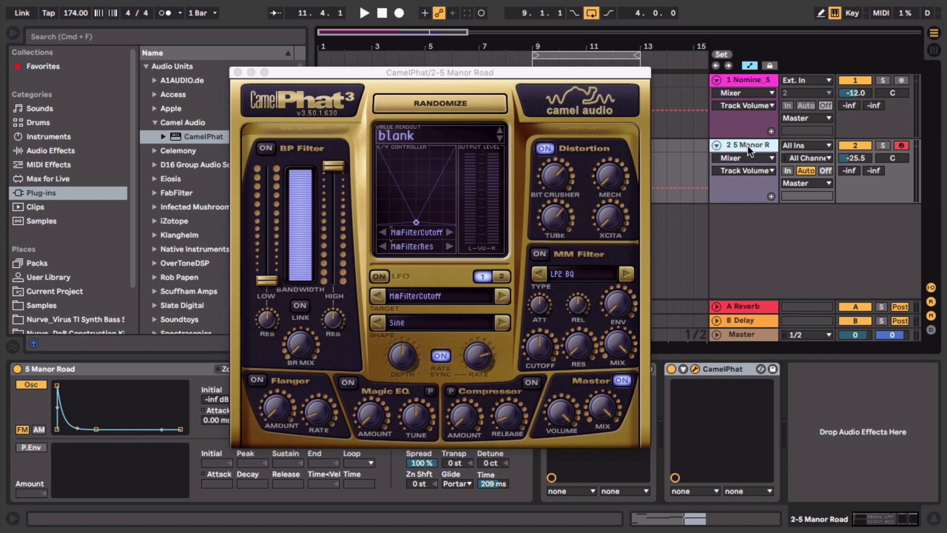
key(space)
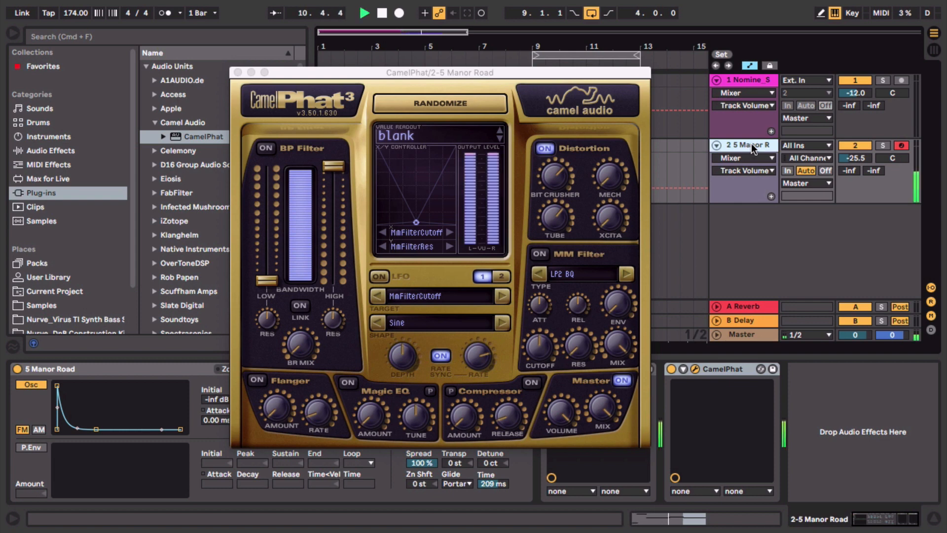
key(space)
- Crush CamelPhat's bit depth further down to 3 Bit and audition it
click(549, 176)
drag(549, 176, 550, 159)
key(space)
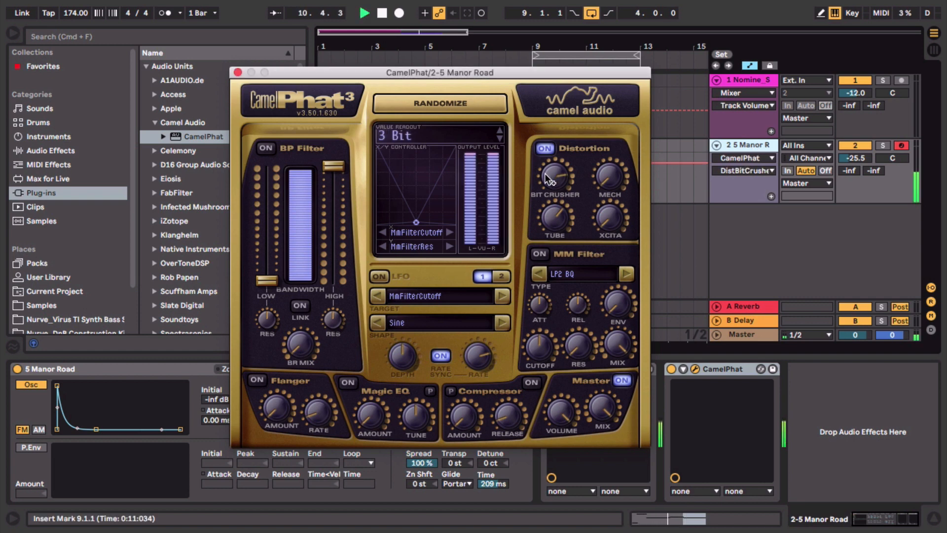
key(space)
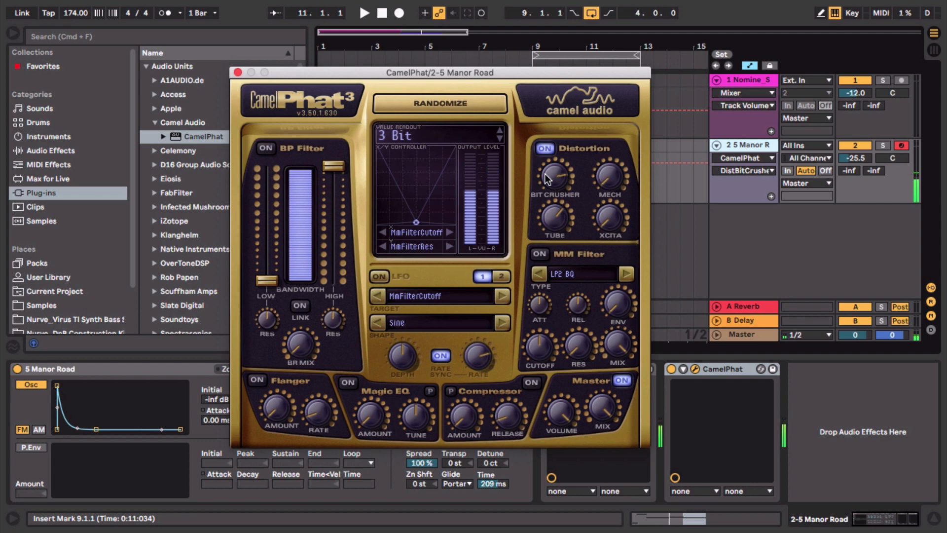
click(238, 73)
- Add Live's Overdrive after CamelPhat on the bass track
click(61, 151)
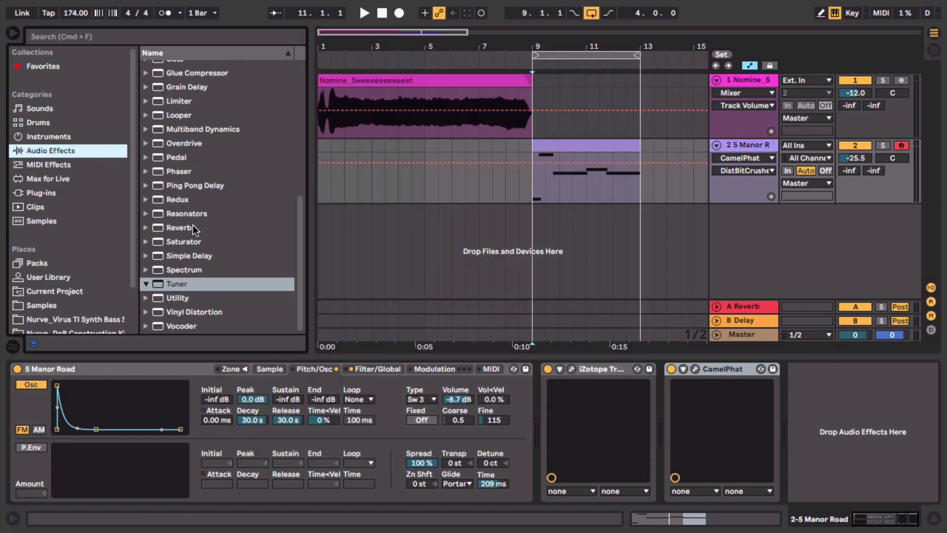
scroll(200, 213, up, 1)
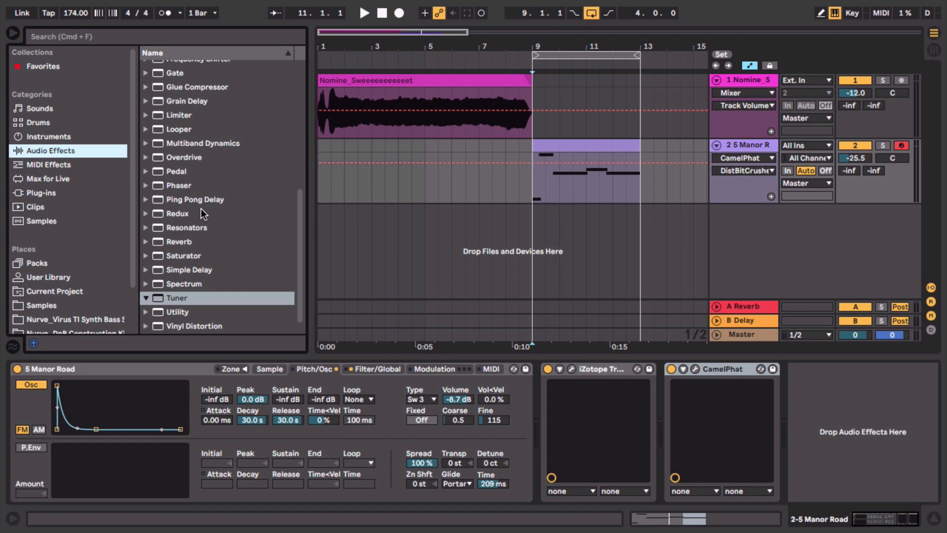
double_click(194, 157)
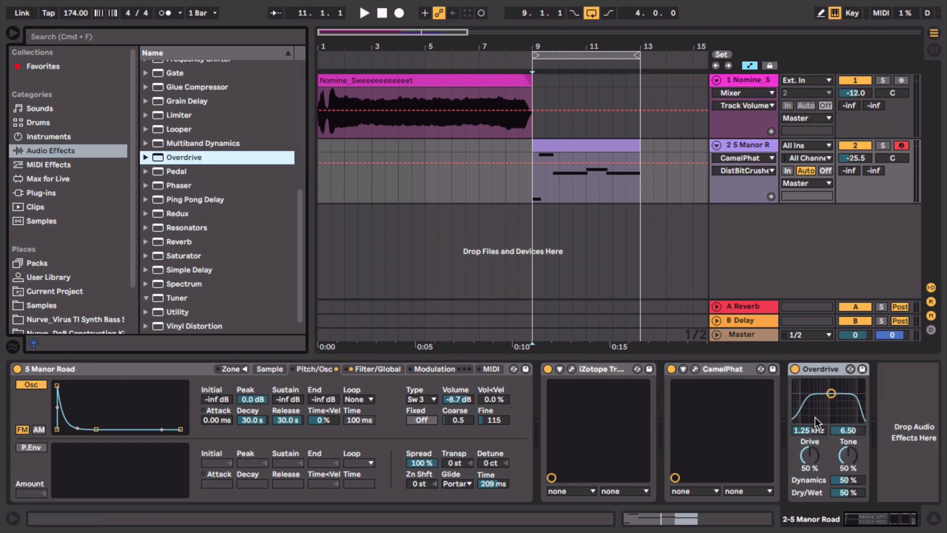
- Set Overdrive's band near 368 Hz, drive 76%, tone 75%, and drop the track to -31.2 dB
drag(831, 395, 818, 407)
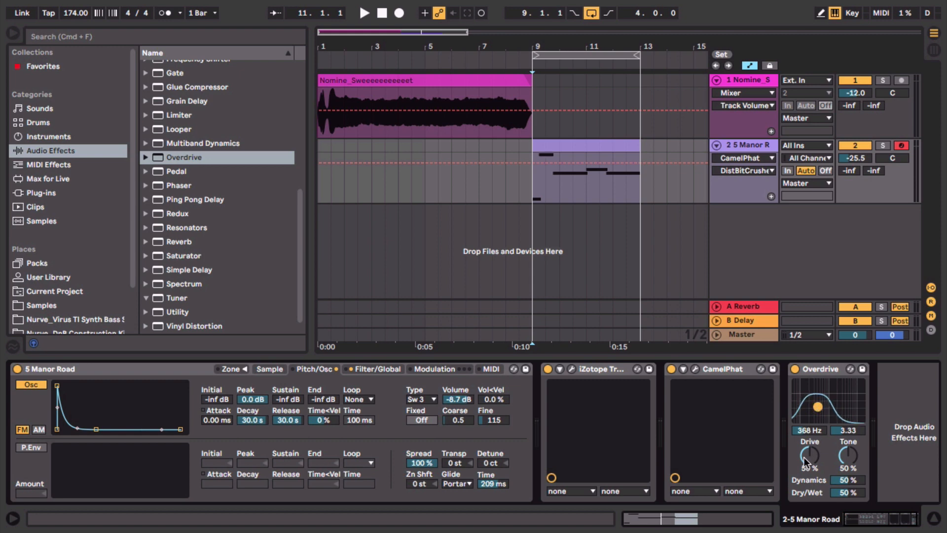
key(space)
drag(806, 458, 848, 445)
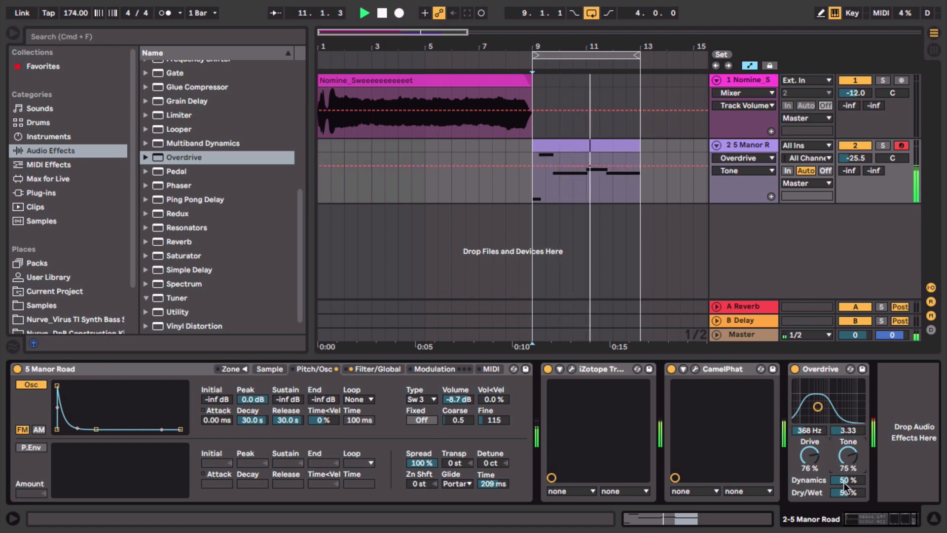
mouse_move(847, 481)
mouse_down()
mouse_move(847, 456)
mouse_move(845, 479)
mouse_up()
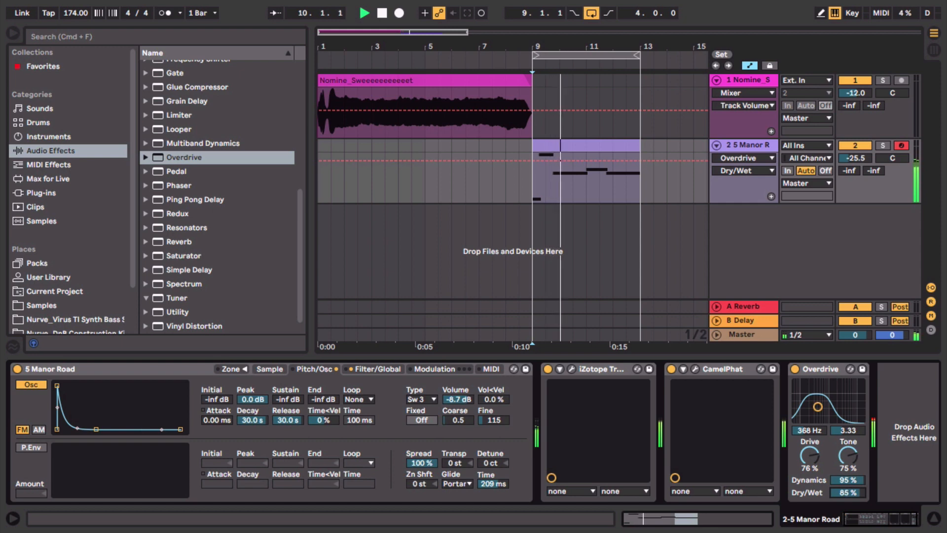
drag(856, 158, 856, 182)
key(space)
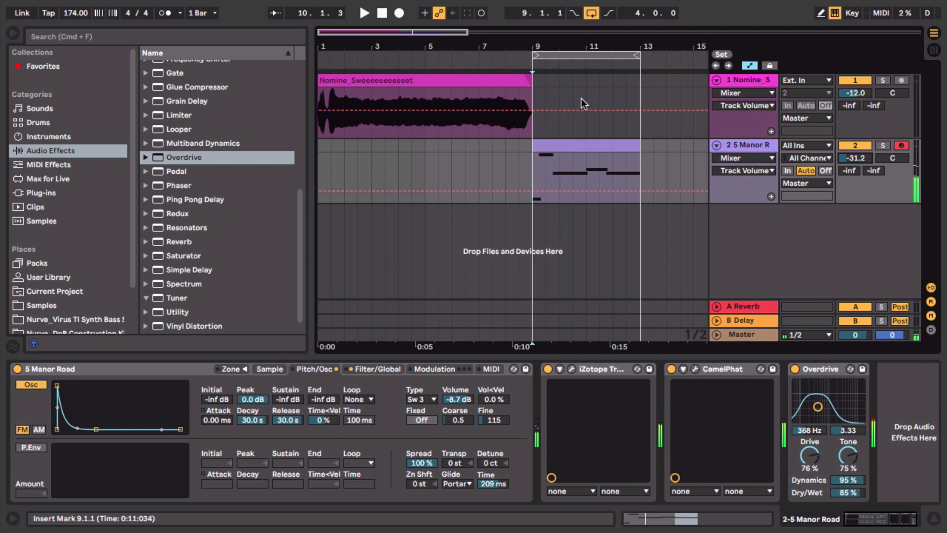
drag(569, 49, 523, 45)
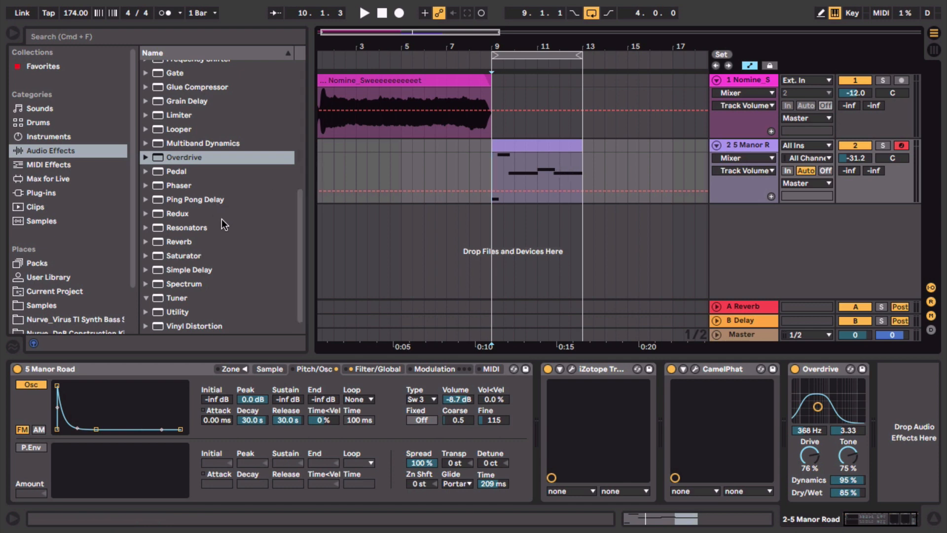
scroll(222, 220, down, 1)
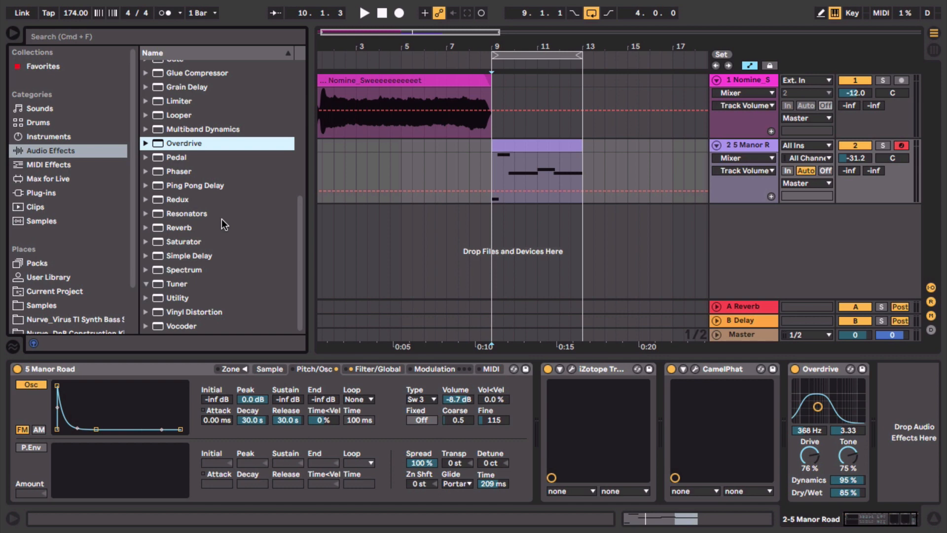
click(599, 371)
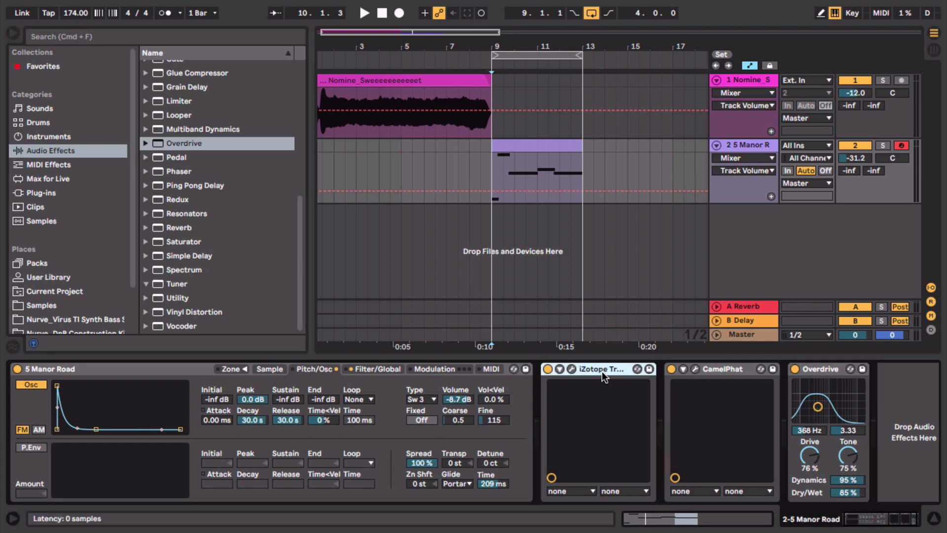
click(723, 369)
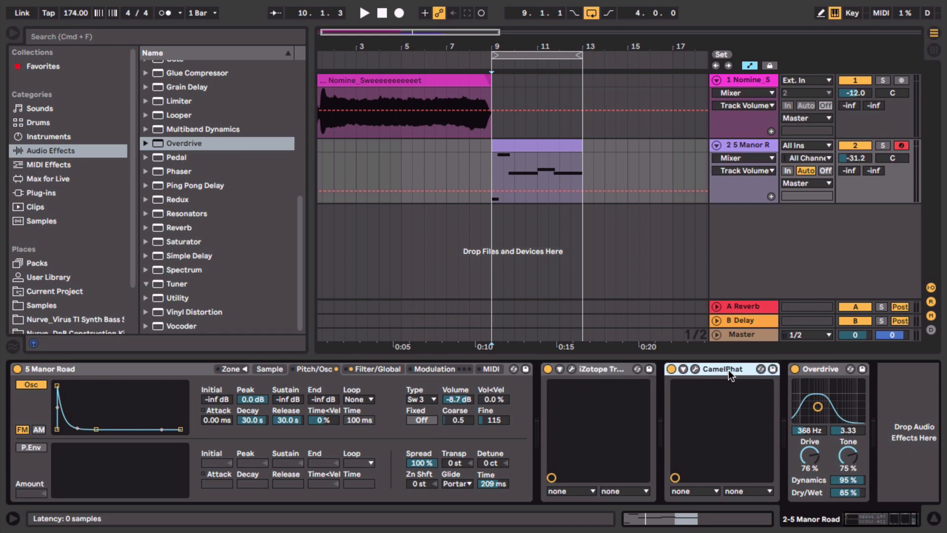
click(608, 369)
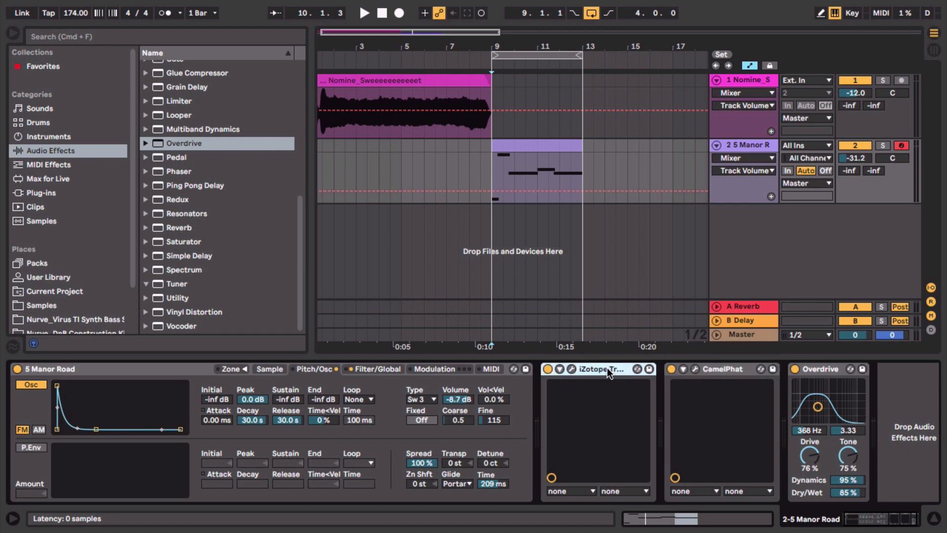
click(827, 370)
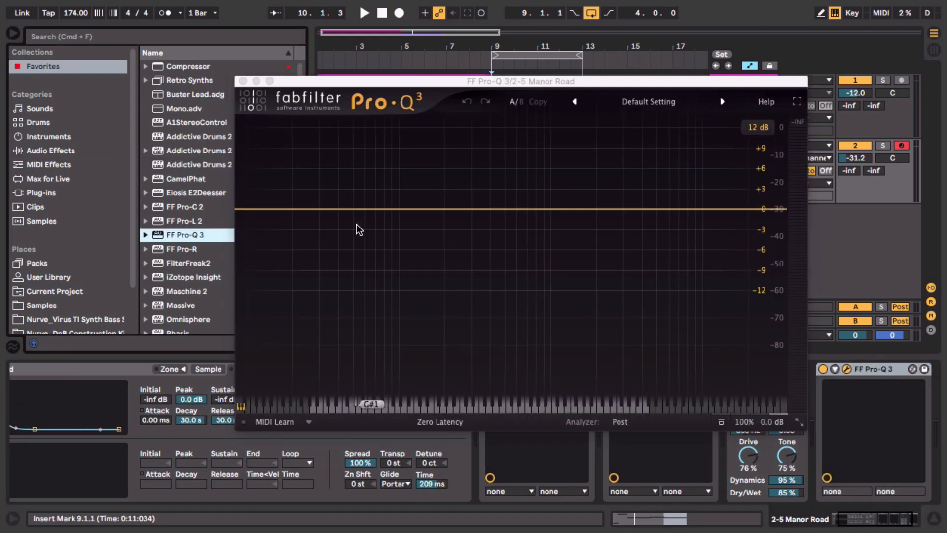
- In Pro-Q 3, add a low shelf raised about +16 dB at 153 Hz, plus a high-cut band
key(space)
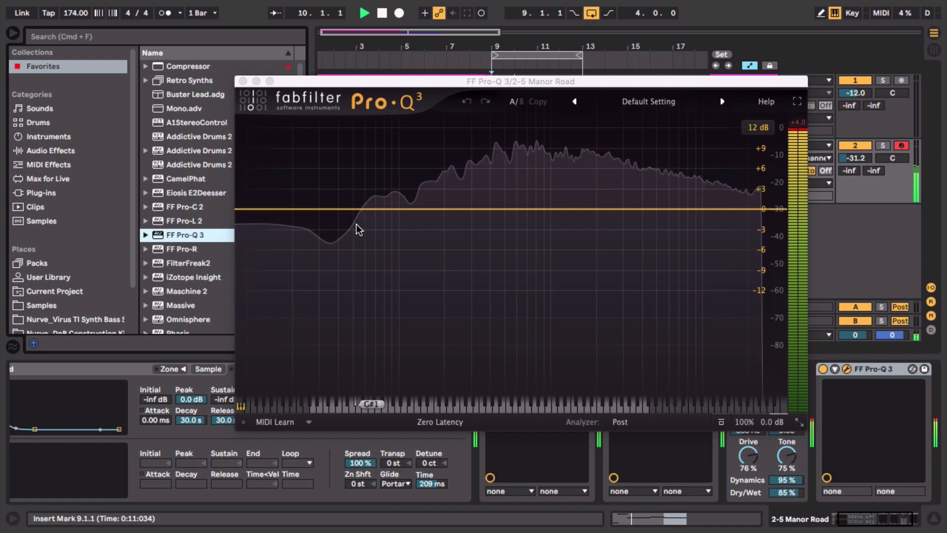
key(space)
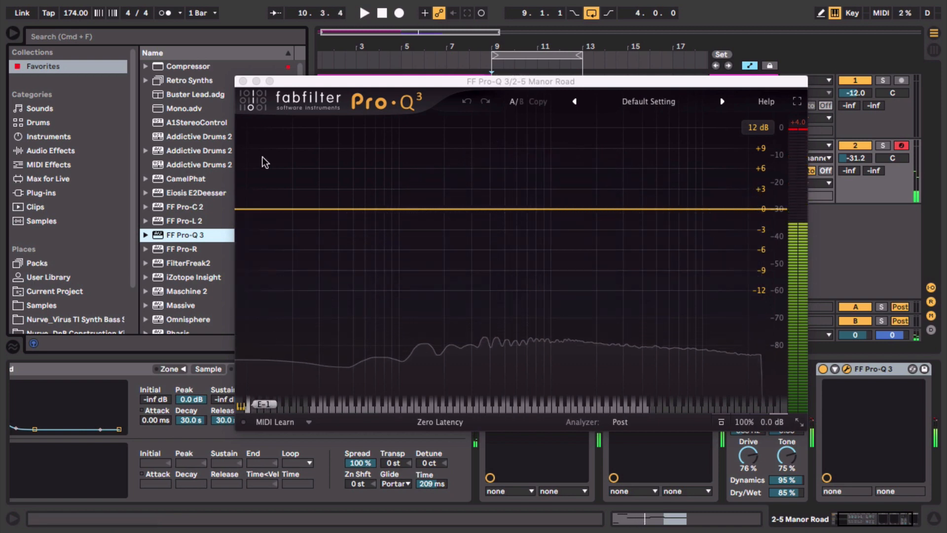
double_click(254, 209)
right_click(255, 209)
mouse_move(304, 236)
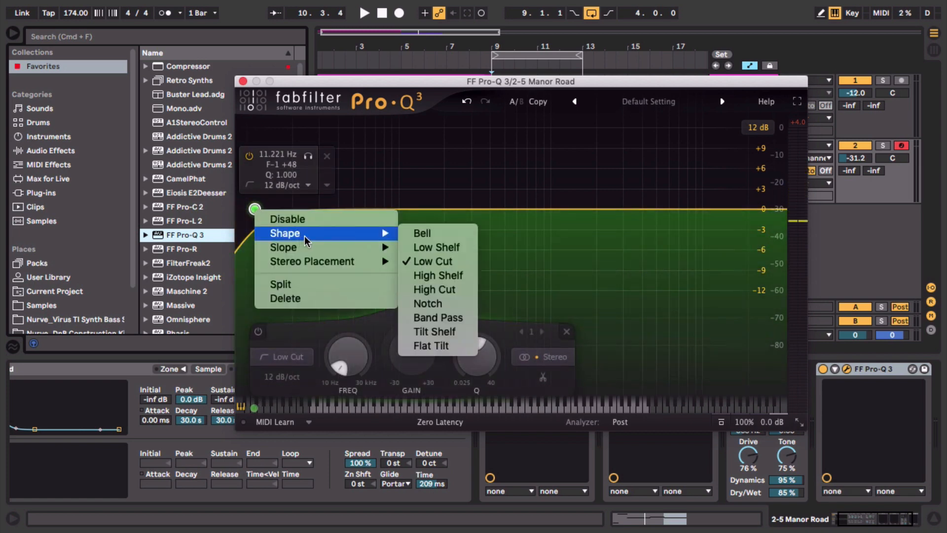
click(427, 250)
key(space)
drag(254, 210, 377, 148)
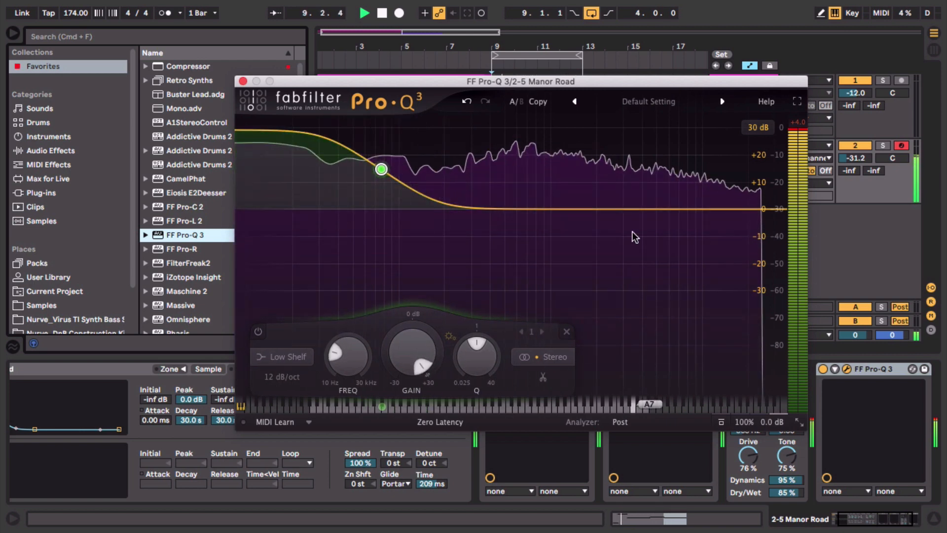
key(space)
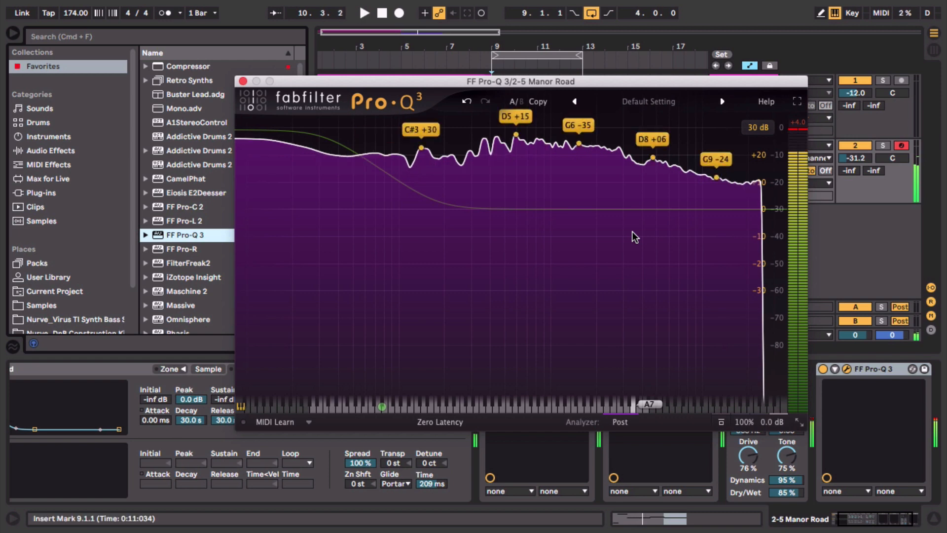
drag(749, 211, 706, 176)
- Turn the high band into a high shelf boosting around 3.4 kHz
right_click(705, 174)
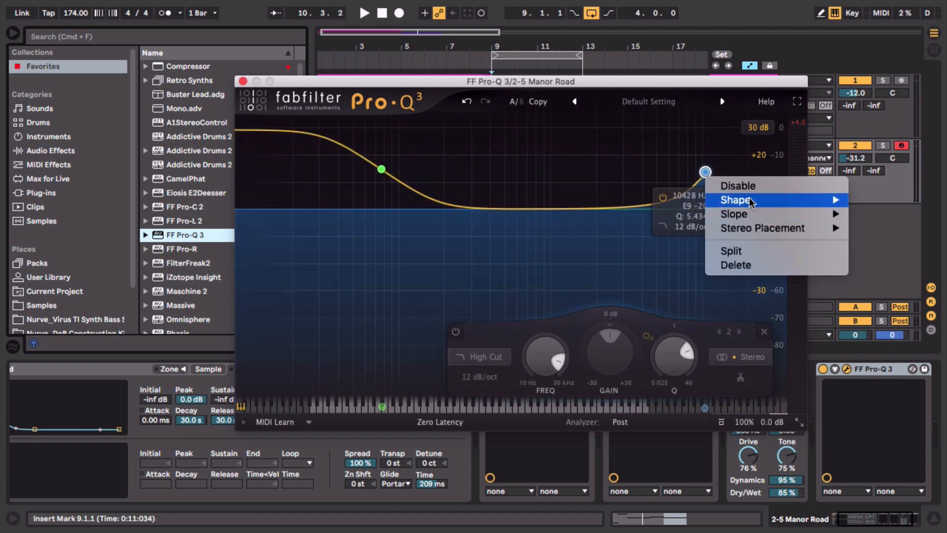
mouse_move(749, 197)
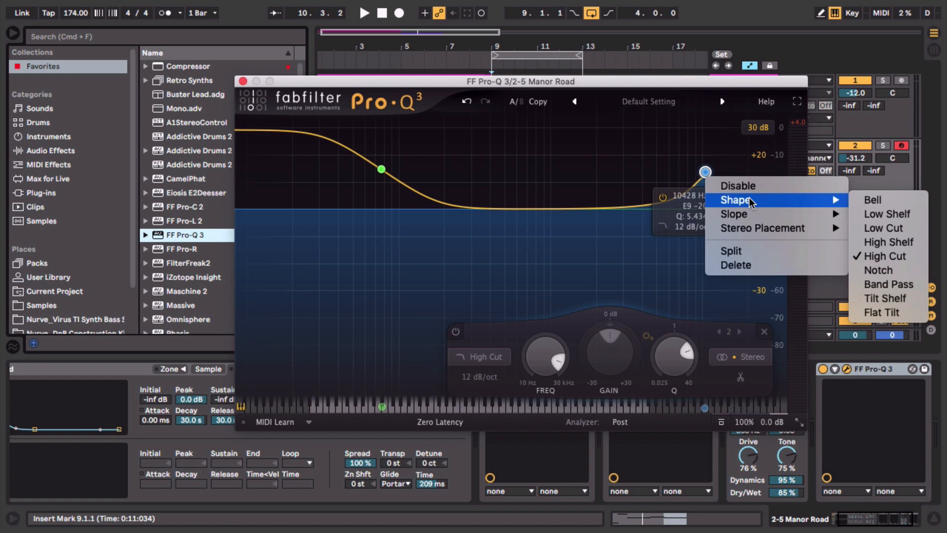
click(877, 242)
key(space)
drag(705, 210, 630, 192)
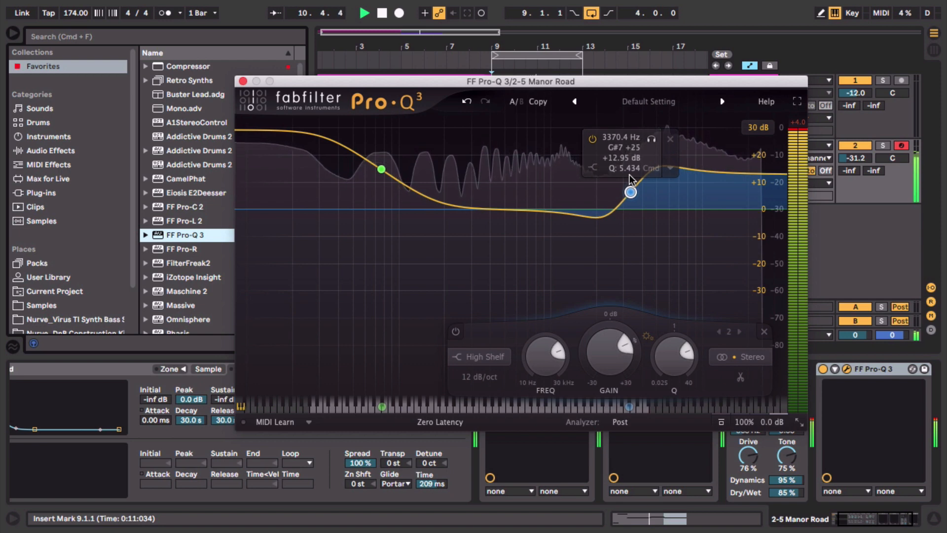
key(space)
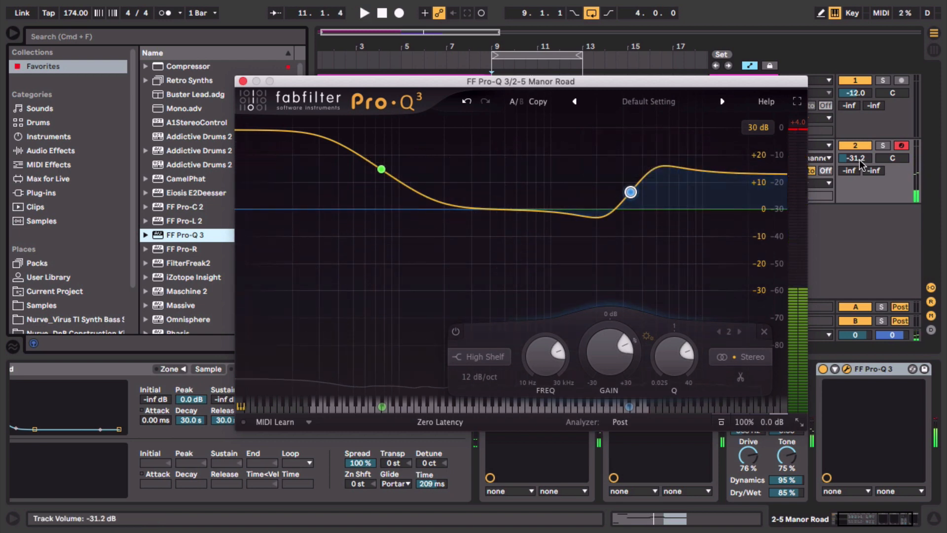
- Lower the track volume to -37.0 dB and fine-tune the shelf to 3216.5 Hz, +14.74 dB
drag(859, 159, 859, 162)
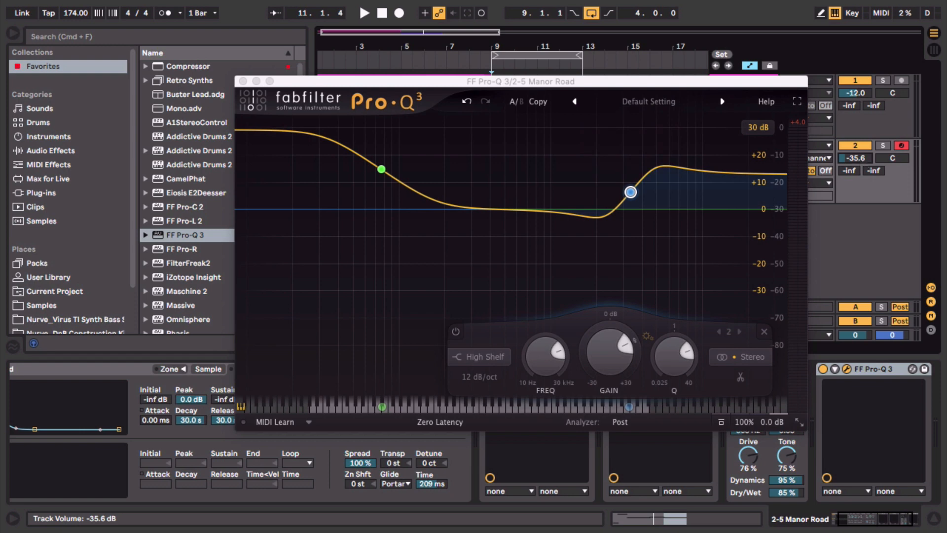
key(space)
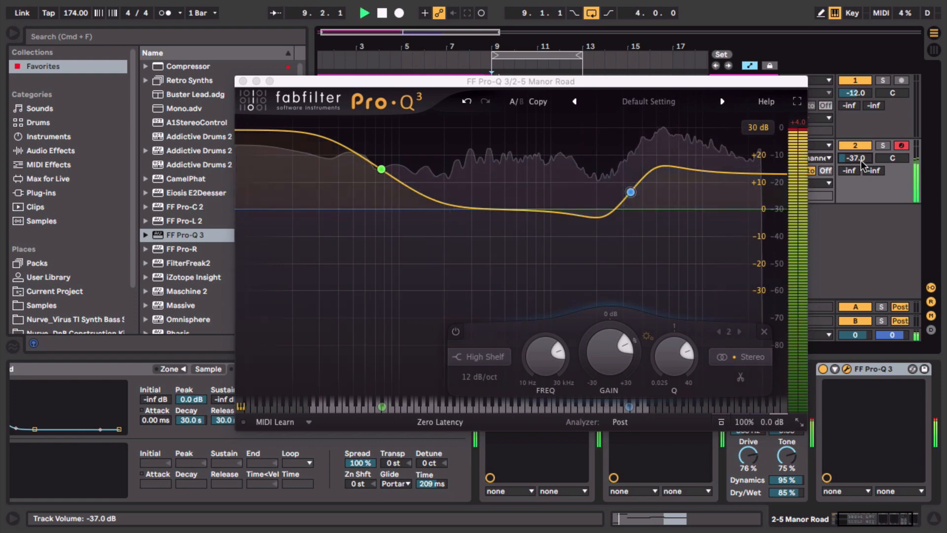
drag(628, 190, 625, 185)
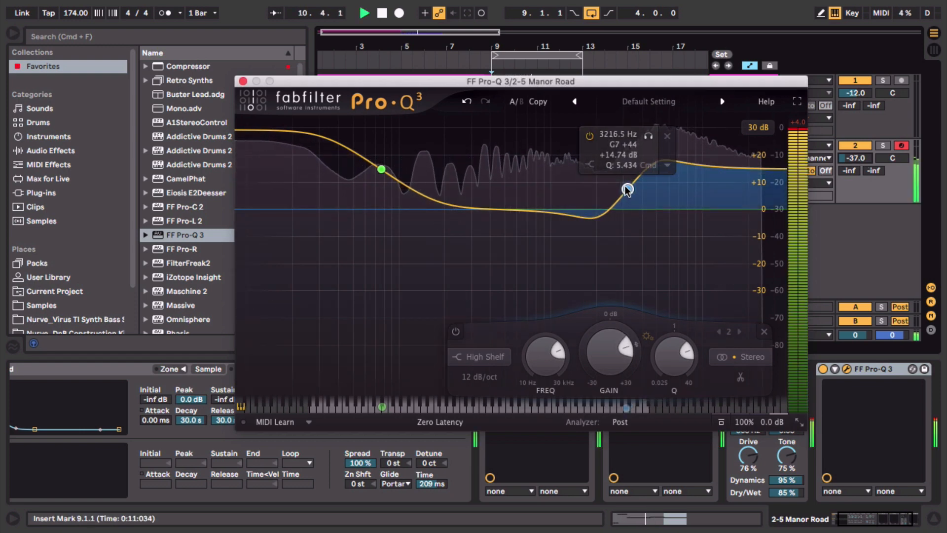
click(243, 81)
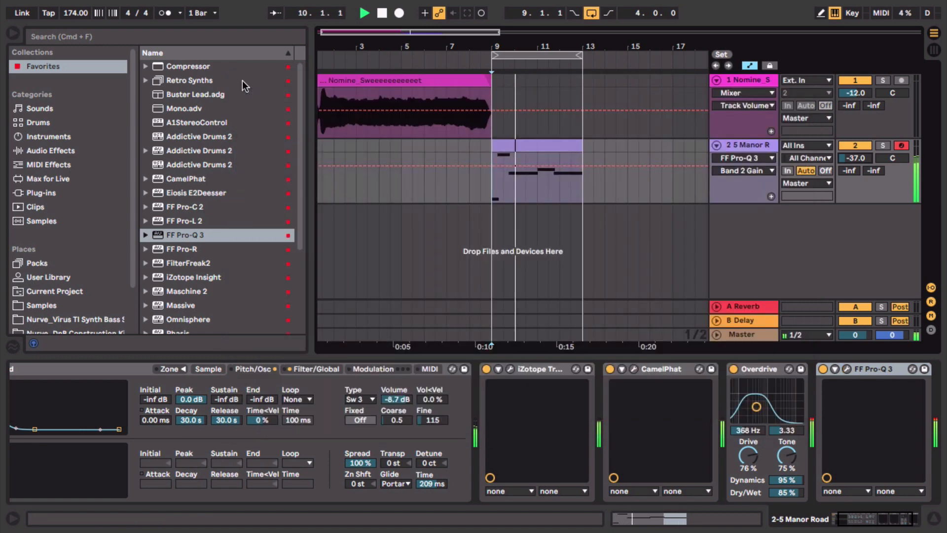
- Load a second Pro-Q 3 and give it a bell boost of about +12 dB near 276 Hz
double_click(209, 233)
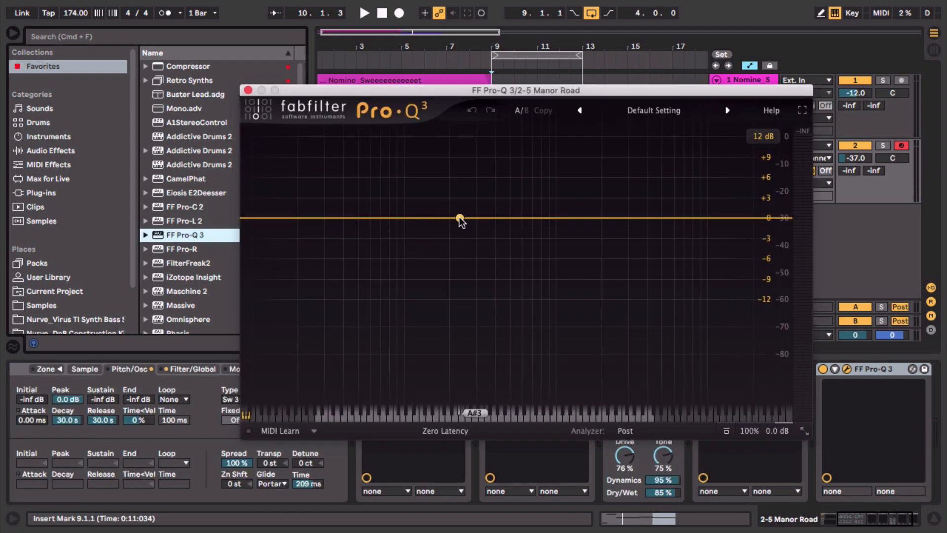
drag(460, 217, 470, 186)
key(space)
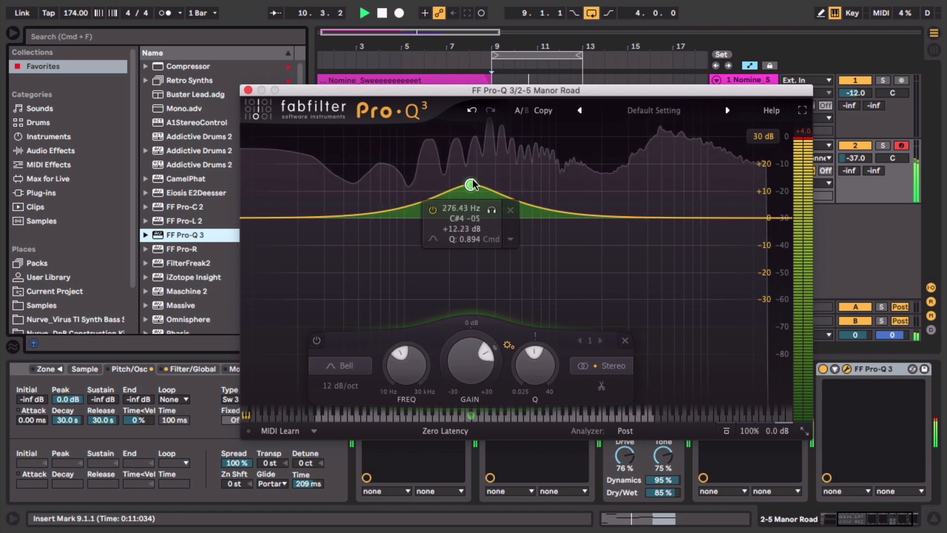
key(space)
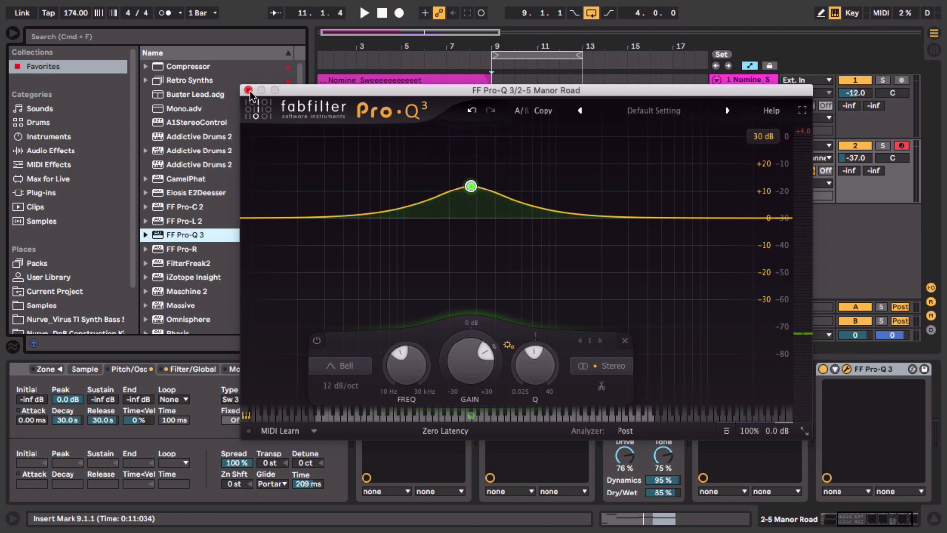
key(space)
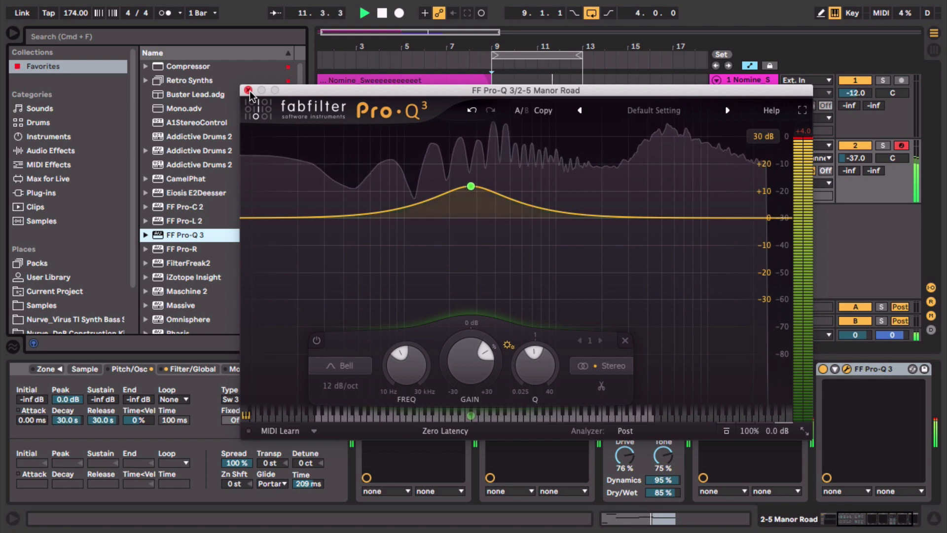
key(space)
click(248, 90)
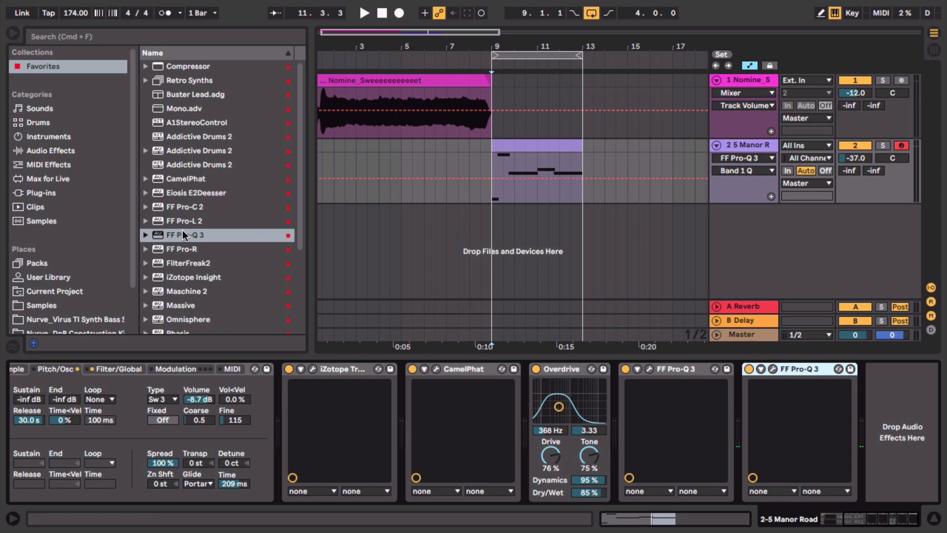
- Load the Native Instruments Phasis plug-in onto the 5 Manor Road track
click(49, 192)
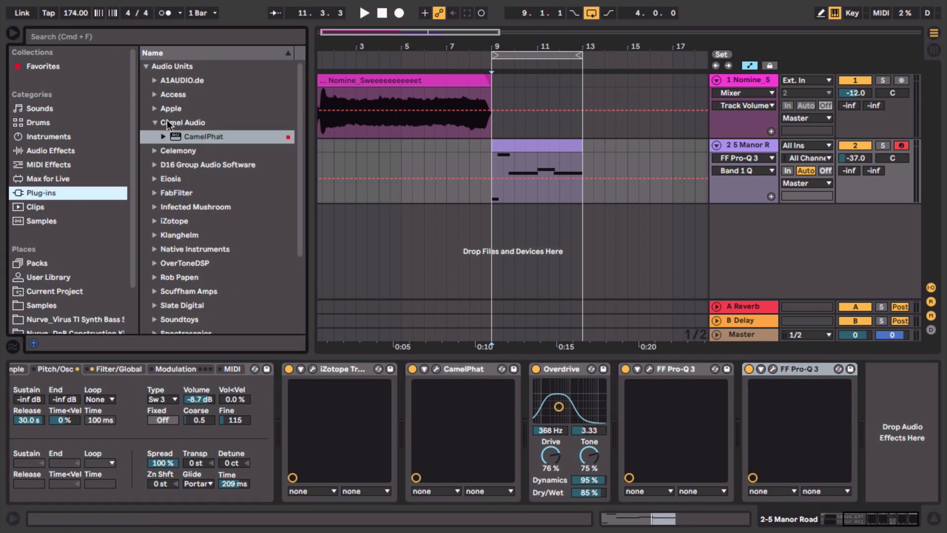
click(155, 123)
scroll(199, 215, down, 5)
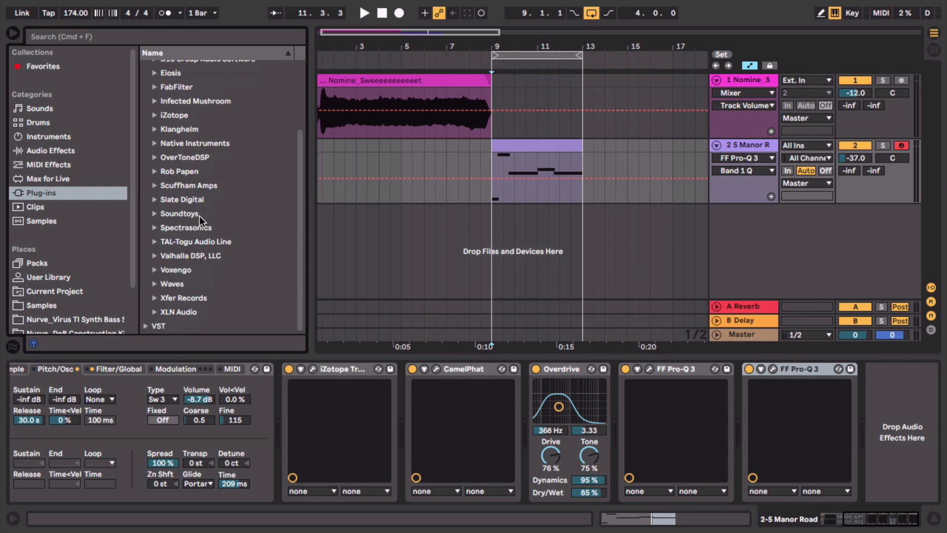
scroll(196, 228, up, 5)
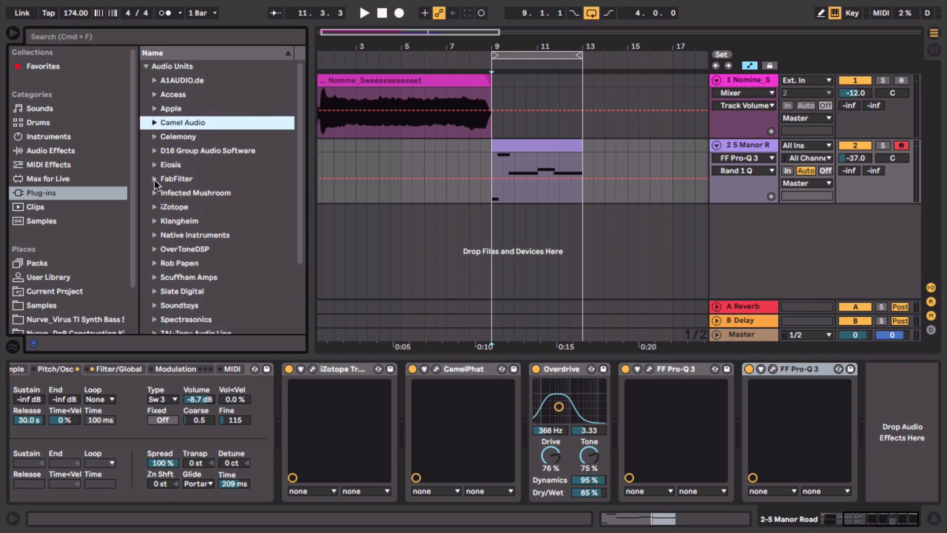
click(154, 236)
scroll(220, 259, down, 12)
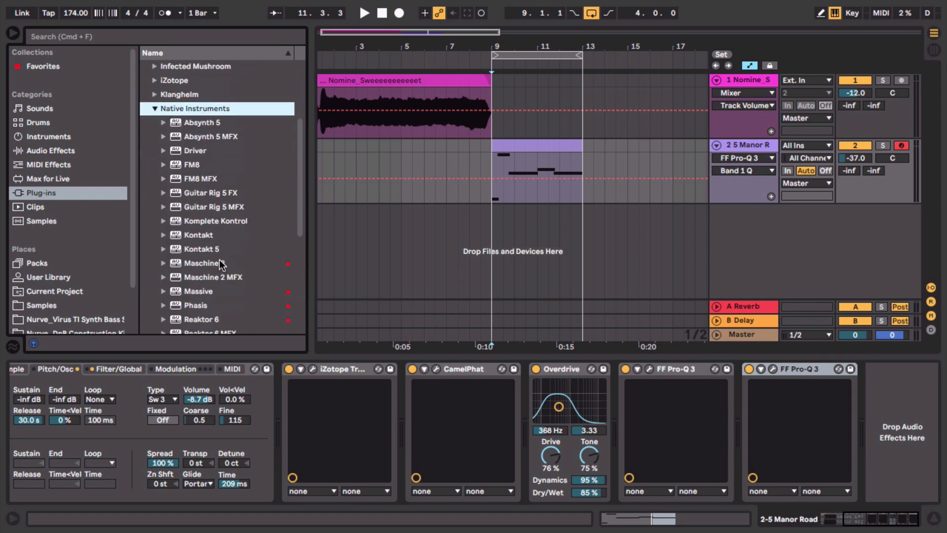
click(220, 208)
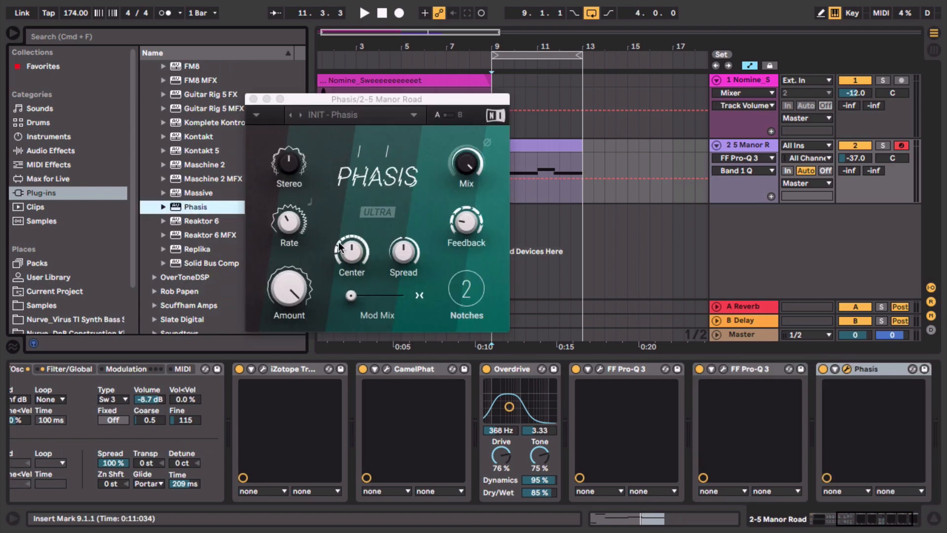
- Adjust the Phasis rate and pull its mix down to about 41%
drag(298, 225, 298, 221)
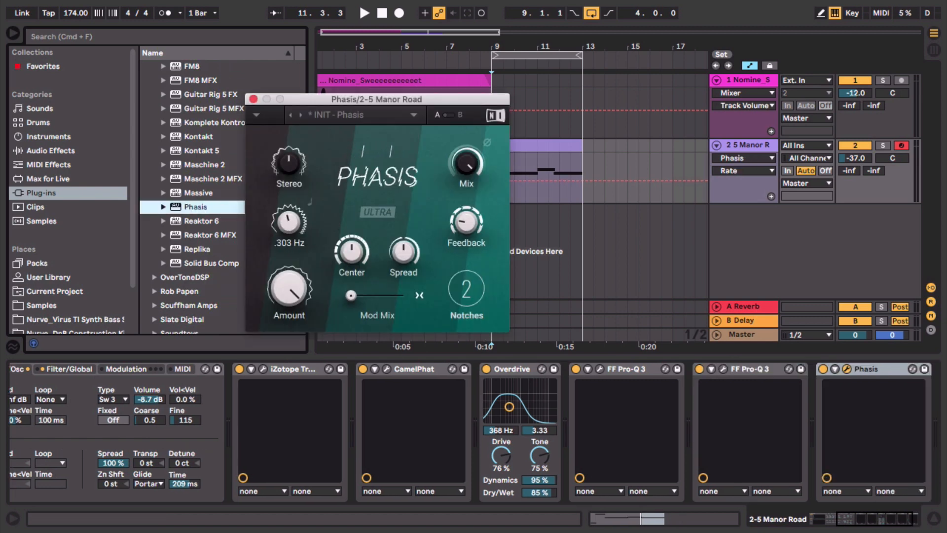
key(space)
mouse_move(466, 164)
mouse_down()
mouse_move(467, 150)
mouse_move(466, 178)
mouse_up()
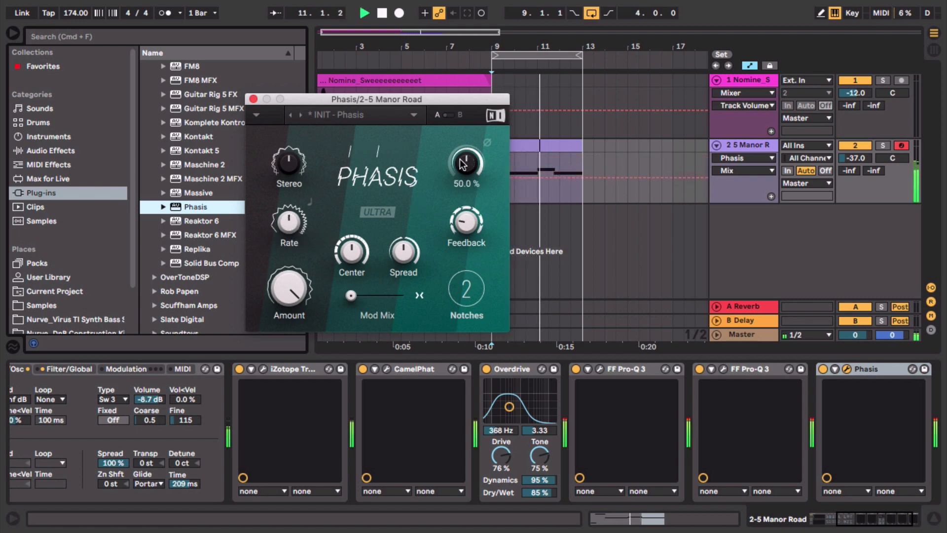
drag(466, 222, 466, 213)
drag(466, 164, 463, 170)
drag(290, 222, 288, 227)
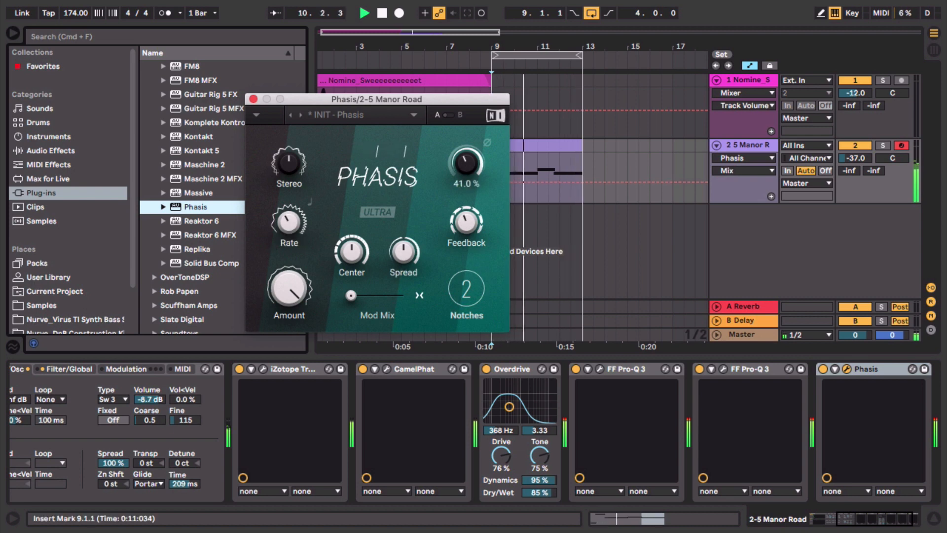
click(253, 98)
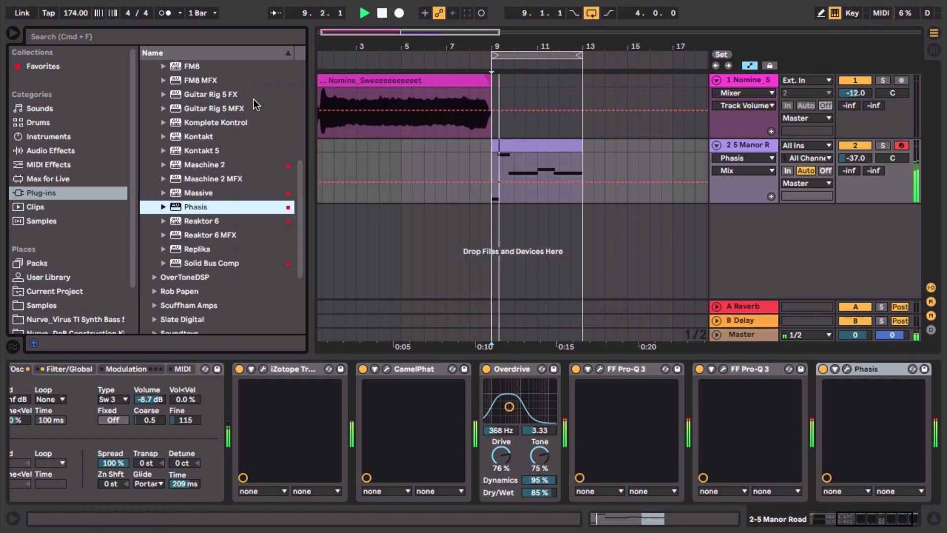
- Add a +11 dB high shelf near 1.6 kHz in Pro-Q 3 and lower the track to -41.0 dB
click(722, 369)
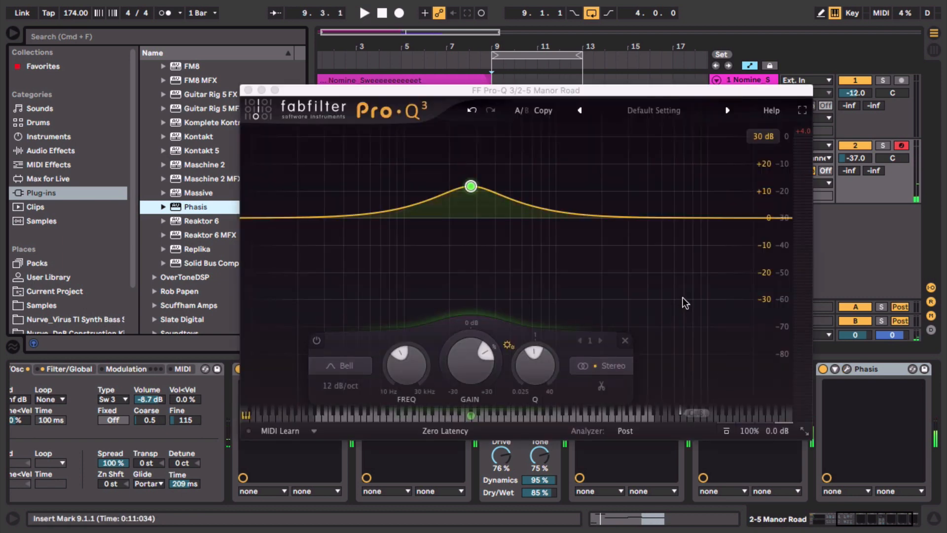
key(space)
drag(712, 218, 590, 186)
mouse_move(856, 158)
mouse_down()
mouse_move(856, 167)
mouse_move(862, 162)
mouse_up()
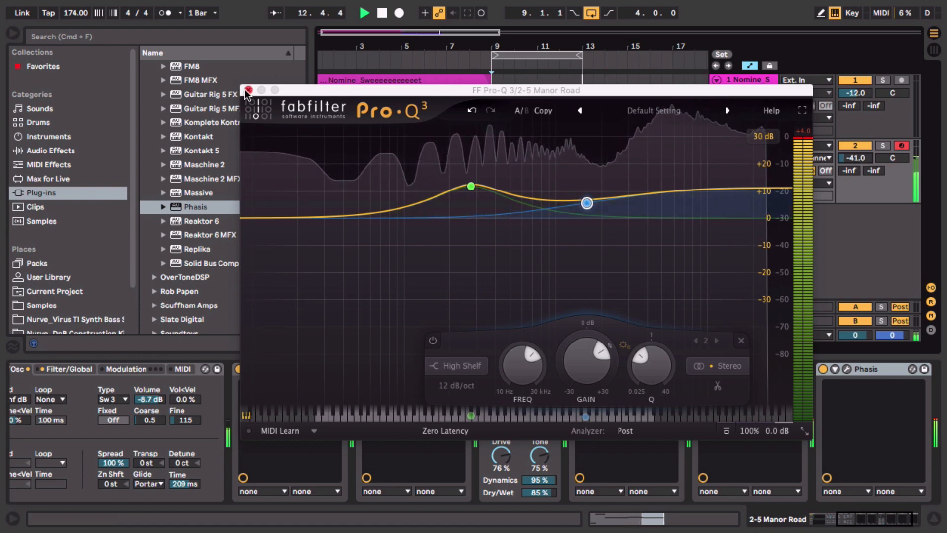
key(super+alt+p)
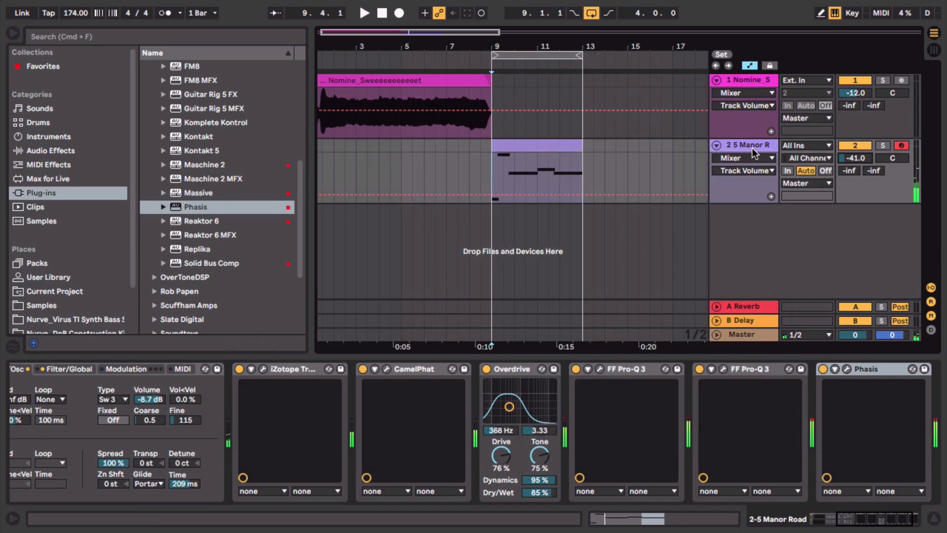
- Show the Mixer A-Reverb send automation lane for the 5 Manor Road track
click(767, 158)
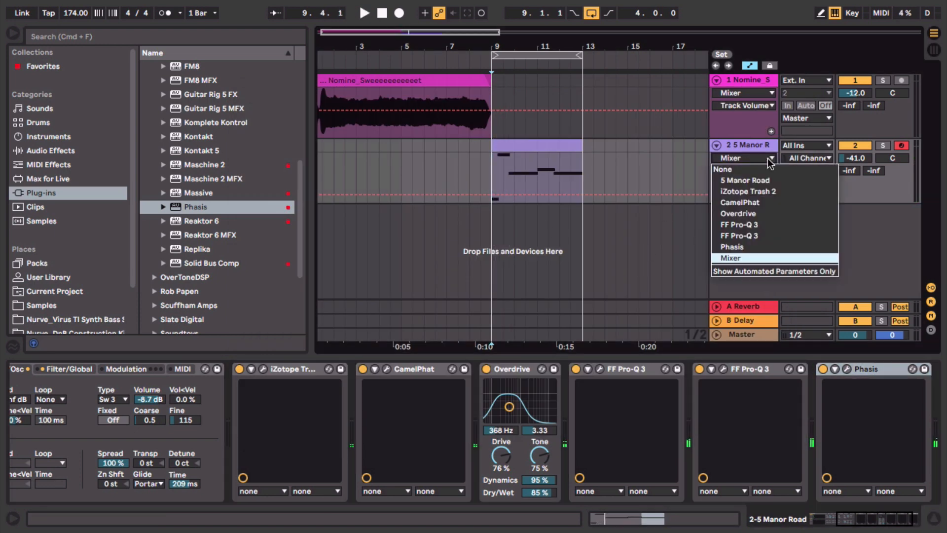
click(745, 256)
click(748, 170)
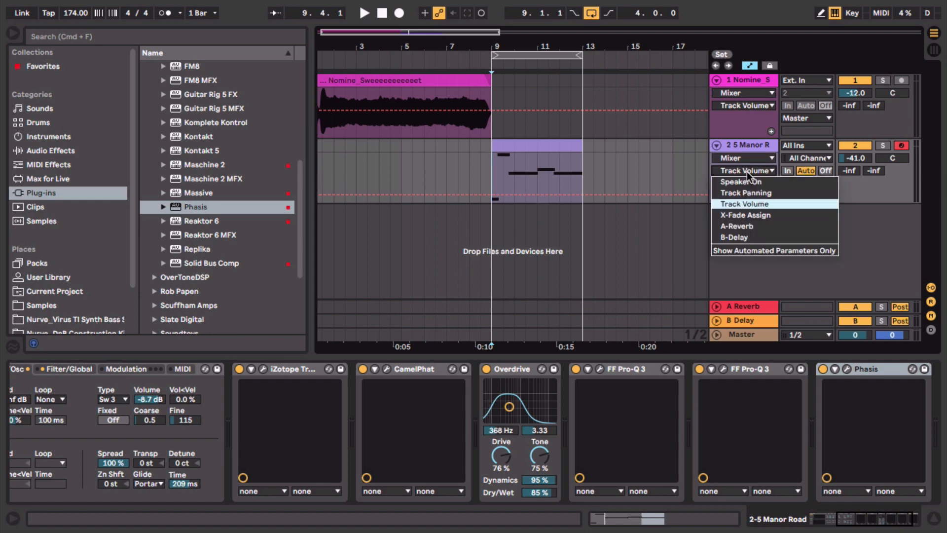
click(744, 227)
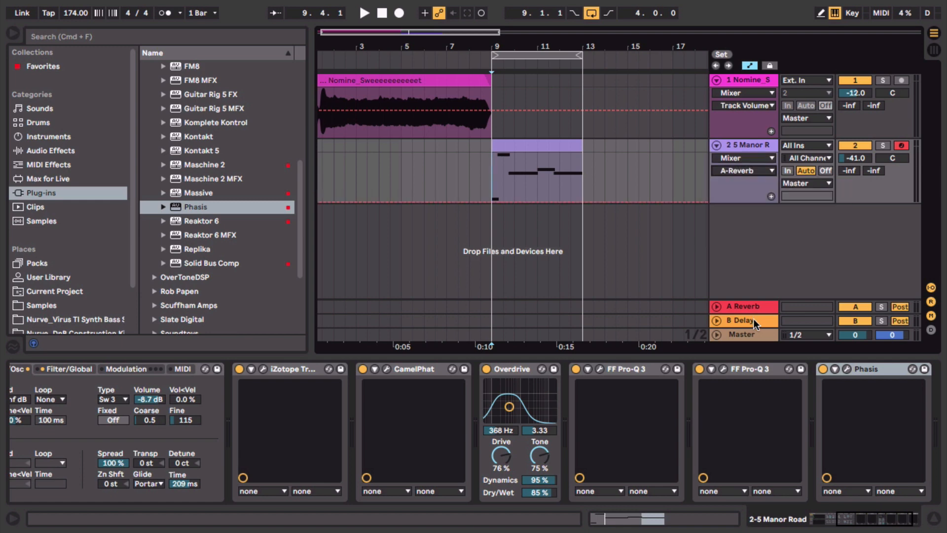
click(745, 306)
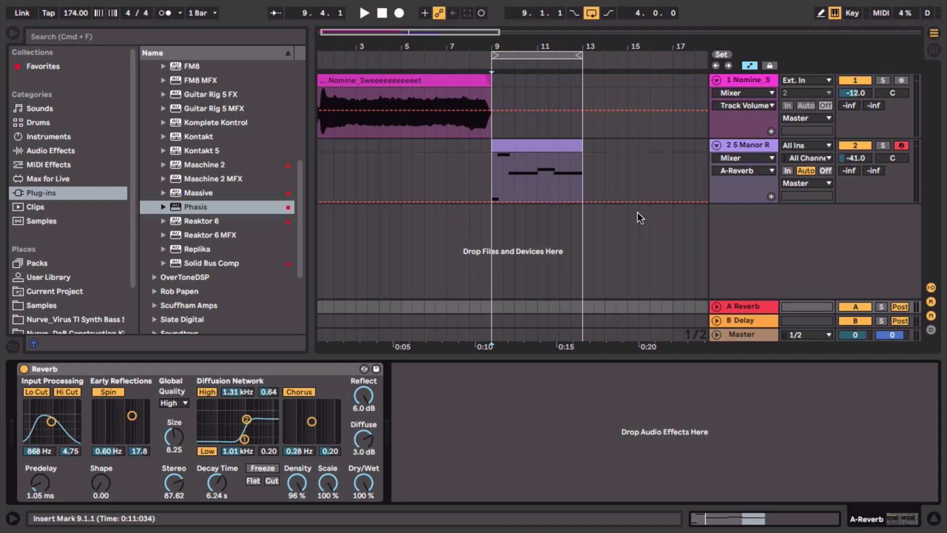
- Raise the reverb send automation from -inf to a steady -10.3 dB
drag(579, 200, 580, 171)
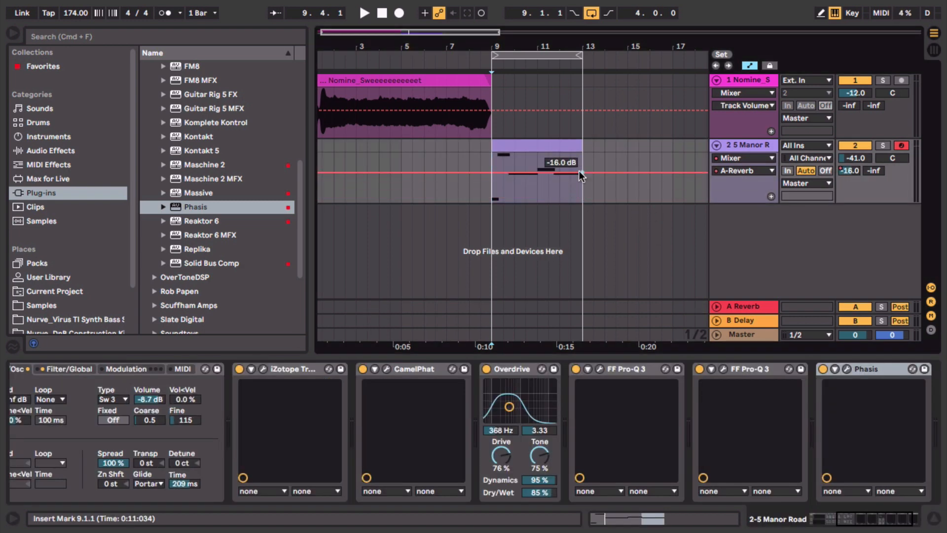
key(space)
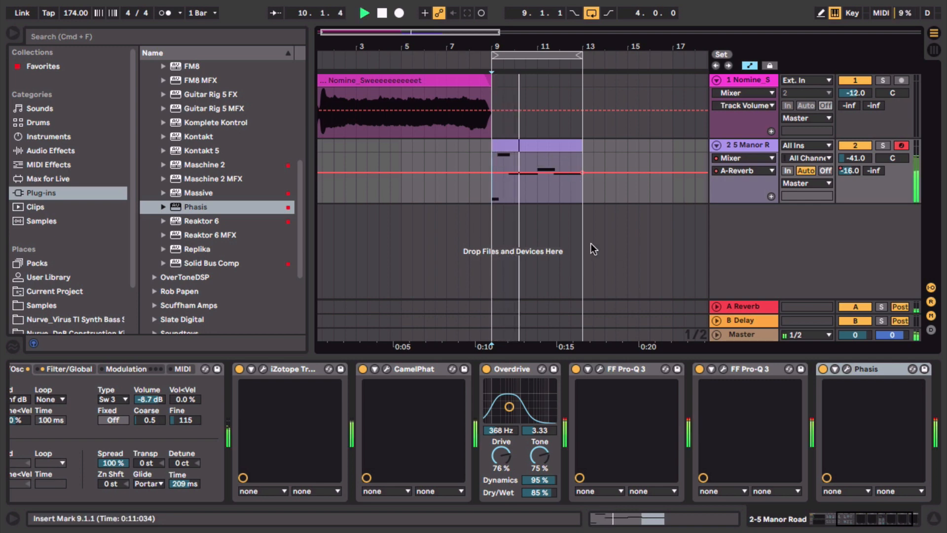
drag(582, 170, 581, 163)
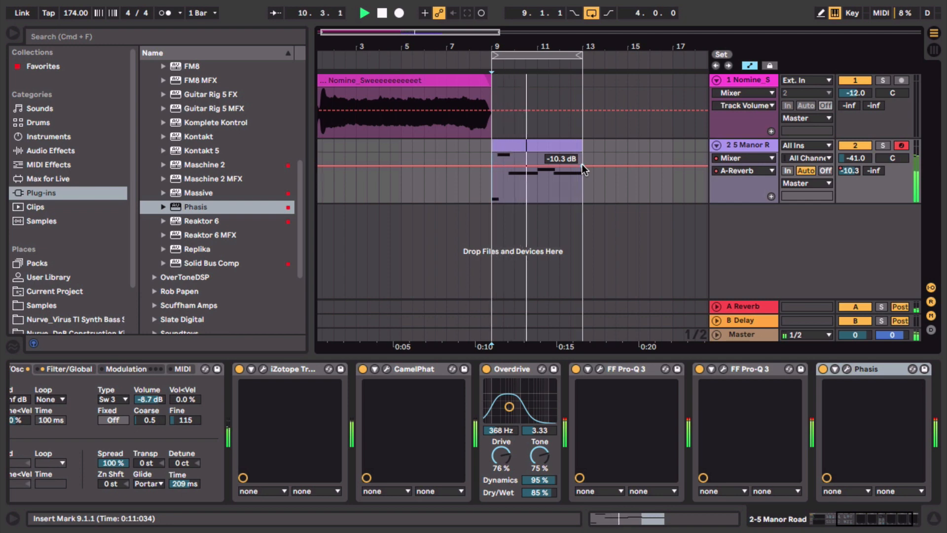
key(space)
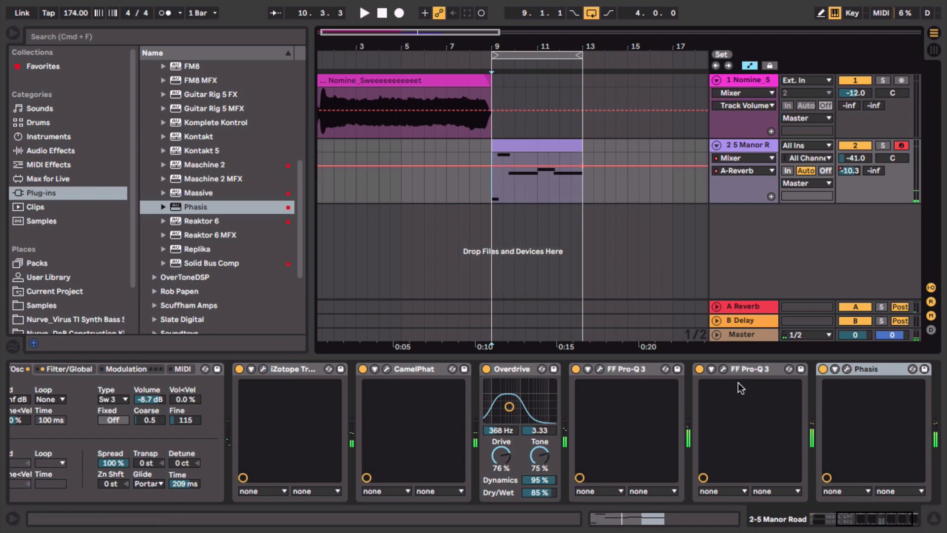
click(763, 371)
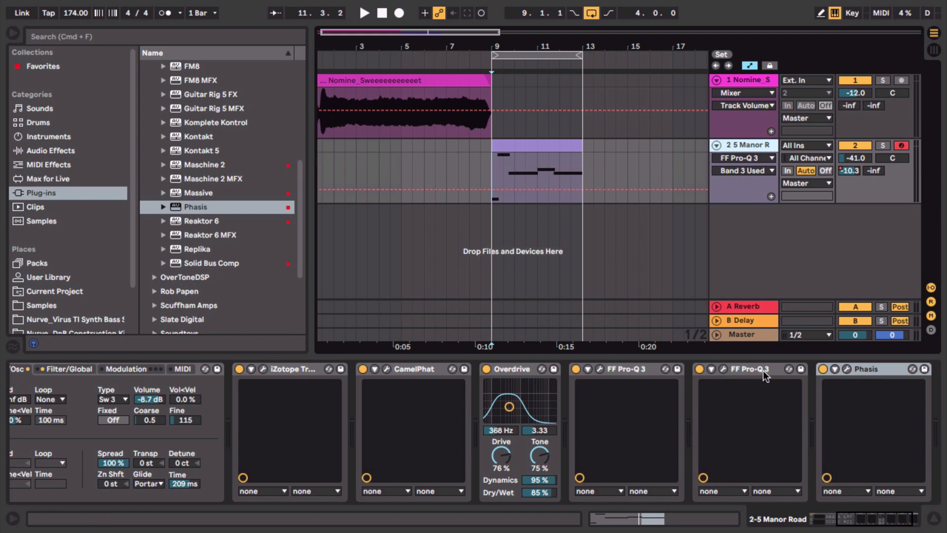
- Add a low shelf boosted about +7.85 dB near 59 Hz to the second Pro-Q 3
click(720, 369)
double_click(311, 214)
drag(311, 214, 370, 157)
key(space)
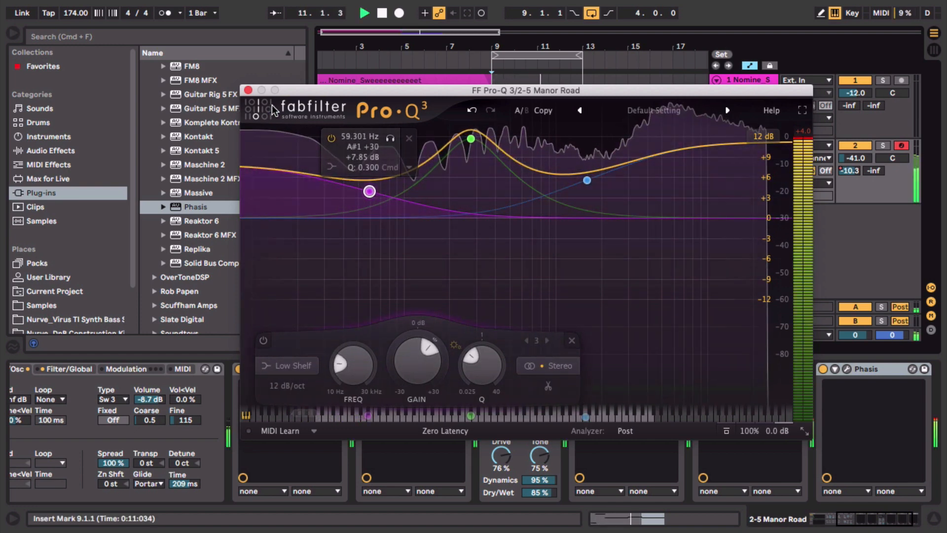
click(248, 91)
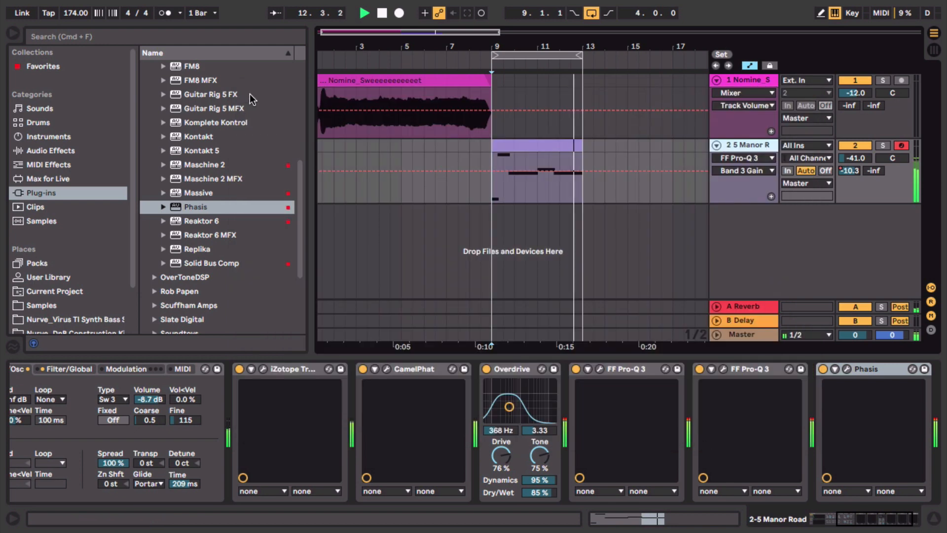
drag(565, 47, 466, 38)
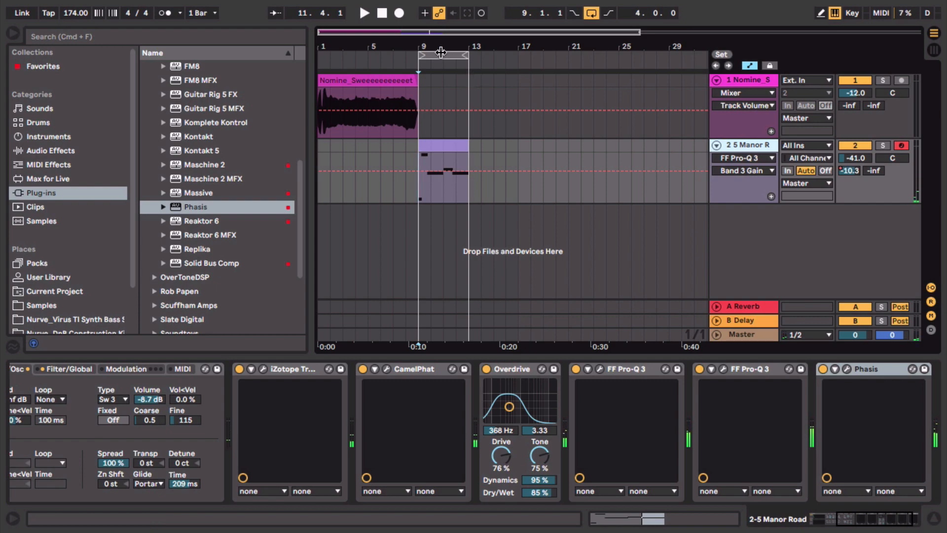
drag(463, 45, 463, 39)
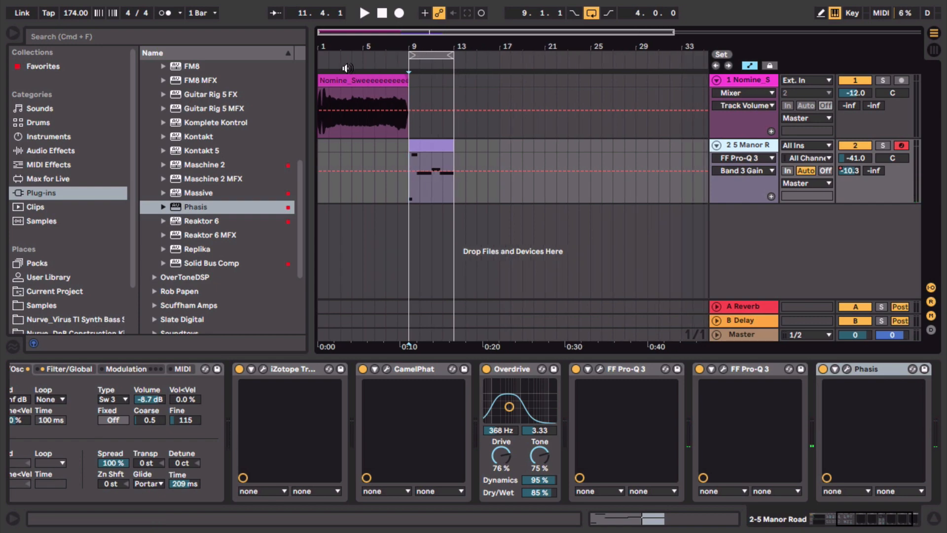